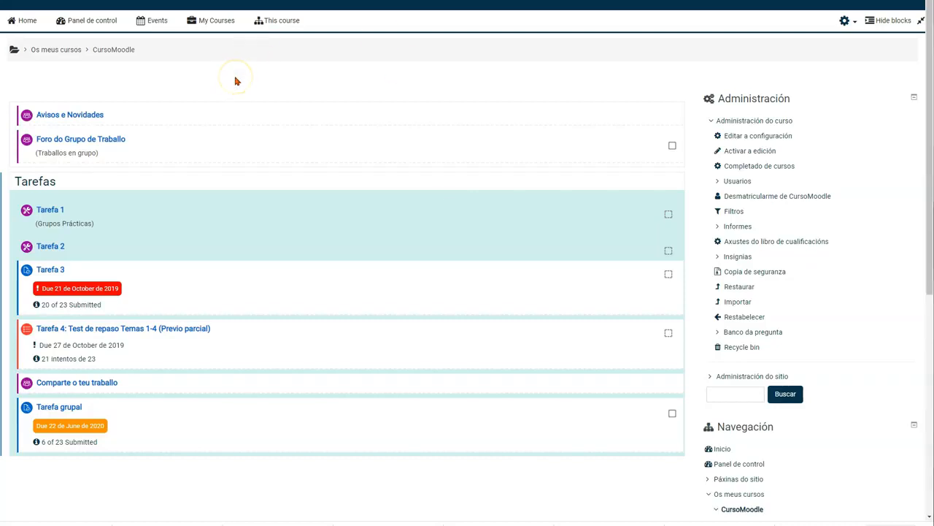
# Open the course's grader report (Informe do cualificador) and look through its grade columns and student rows
pyautogui.click(280, 22)
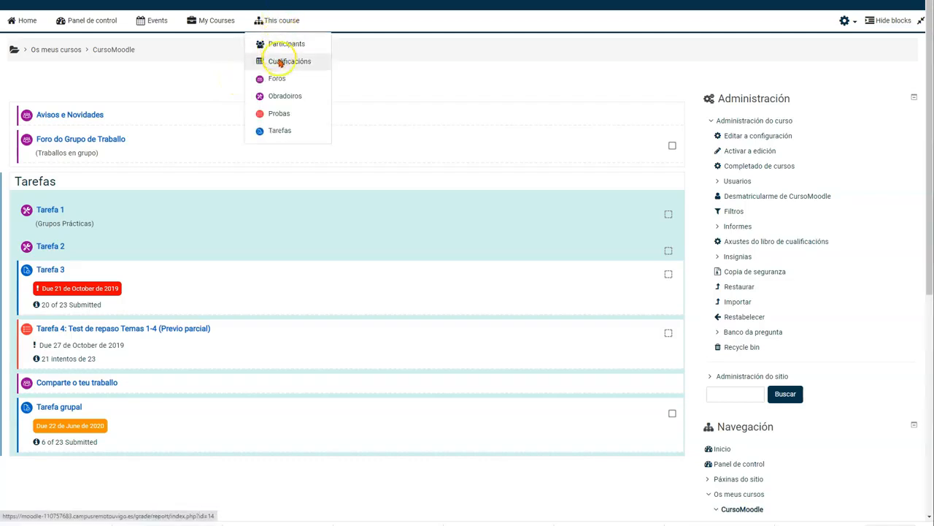
pyautogui.click(279, 62)
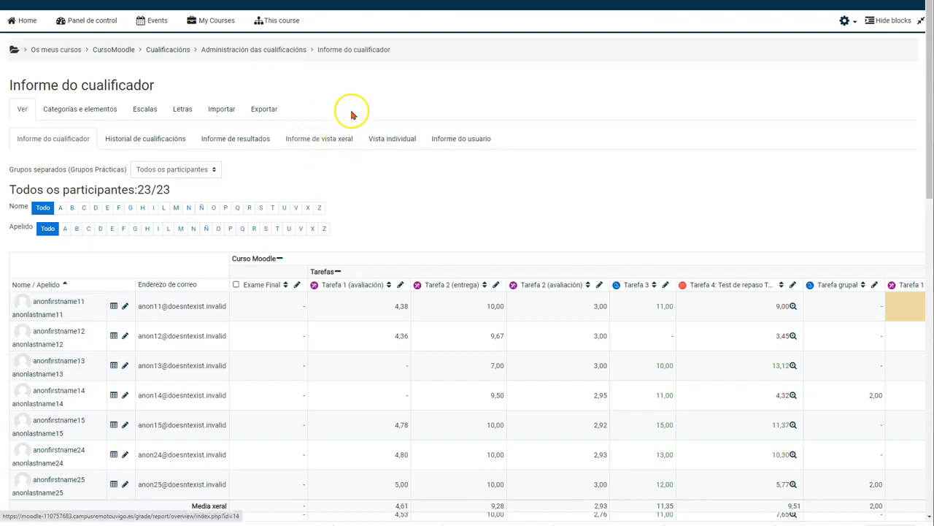
pyautogui.scroll(-1, 349, 103)
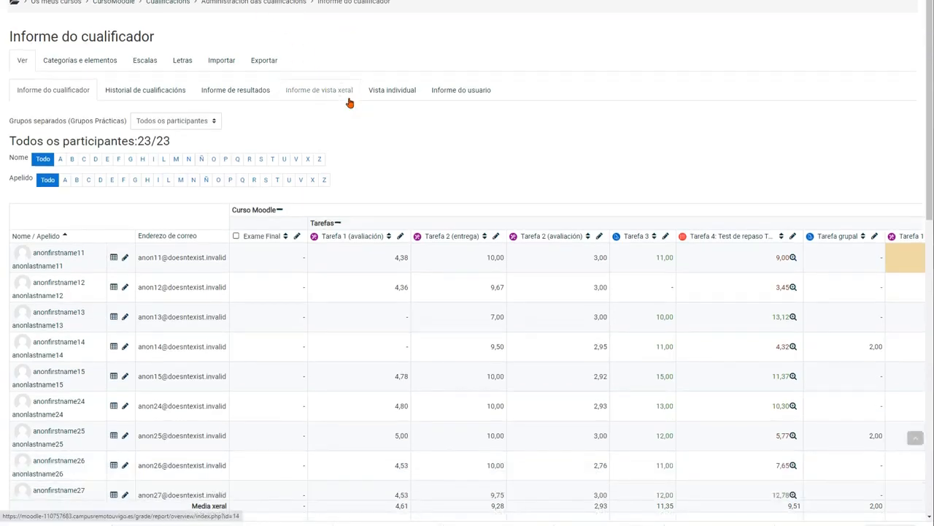
pyautogui.scroll(-1, 349, 102)
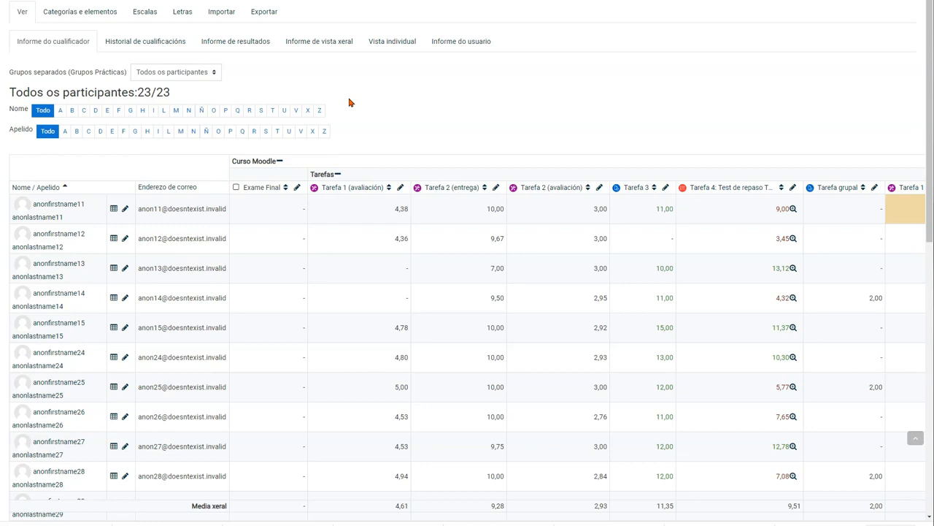
pyautogui.scroll(-3, 349, 103)
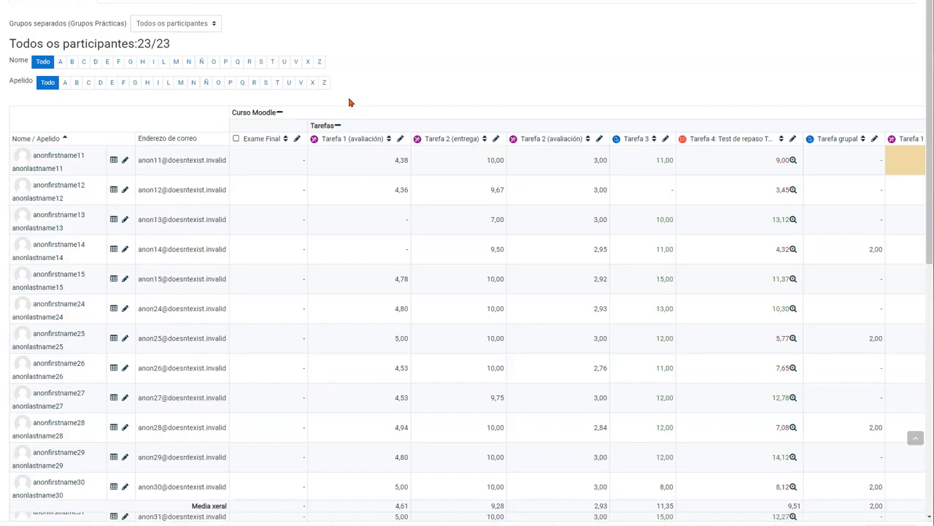
pyautogui.click(295, 20)
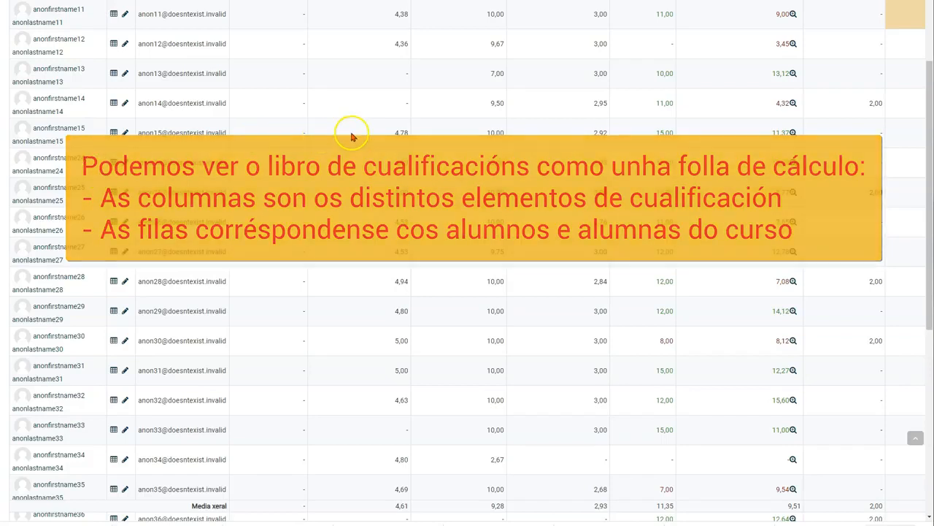
pyautogui.scroll(1, 355, 136)
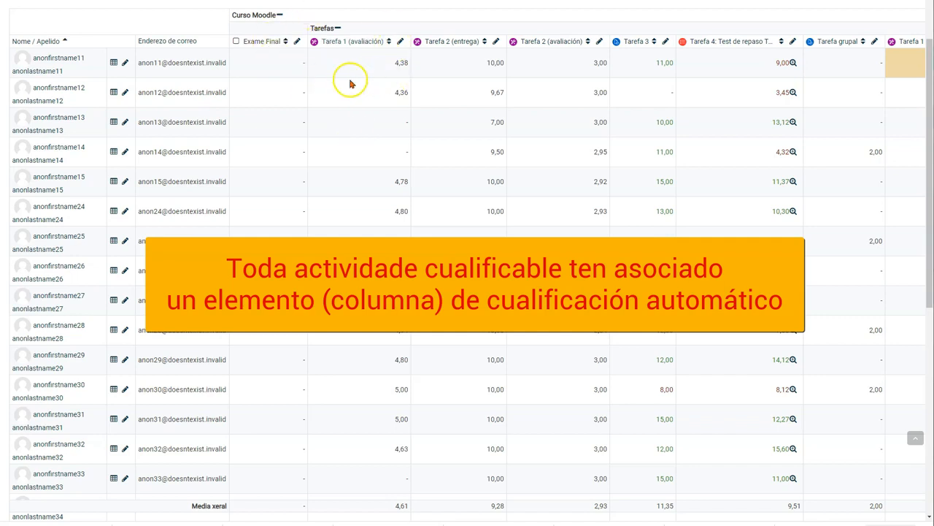
# Open the Tarefa 4 quiz from the grader report and check the maximum grade on its quiz editing page
pyautogui.click(722, 47)
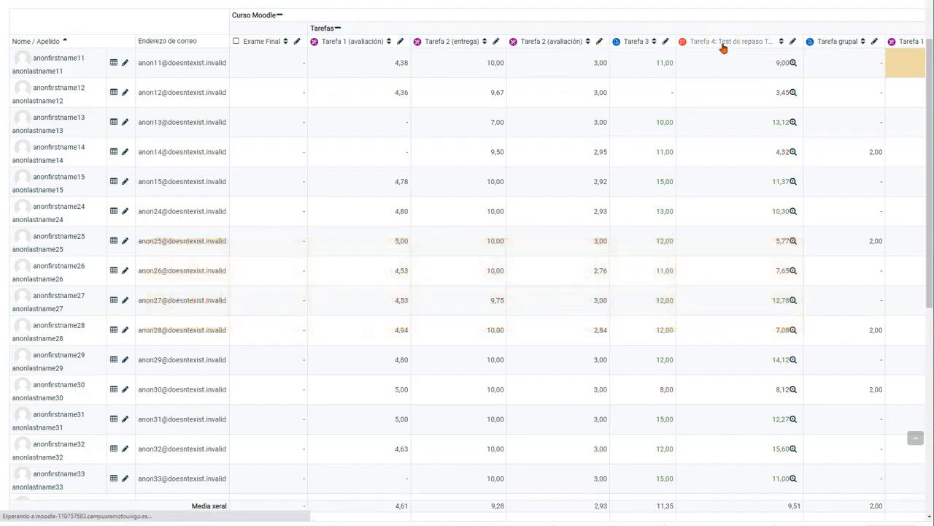
pyautogui.scroll(-4, 510, 90)
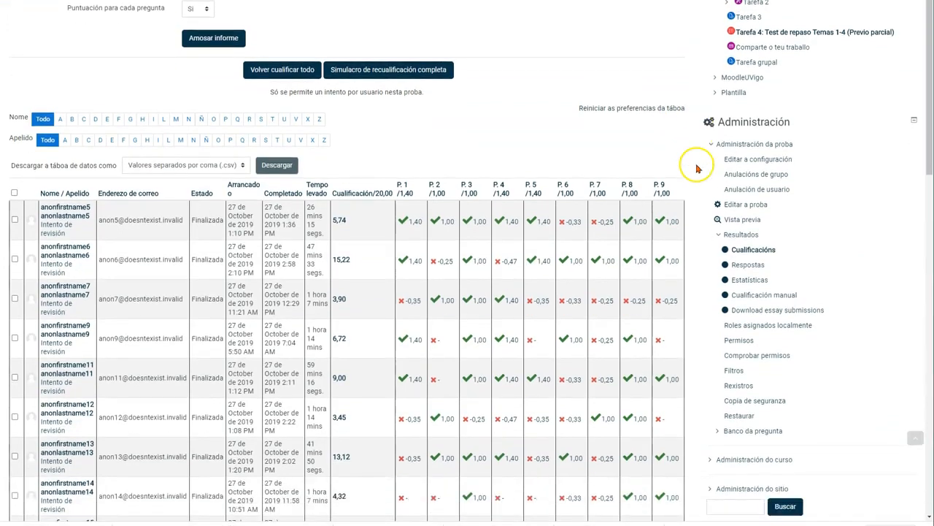
pyautogui.click(751, 200)
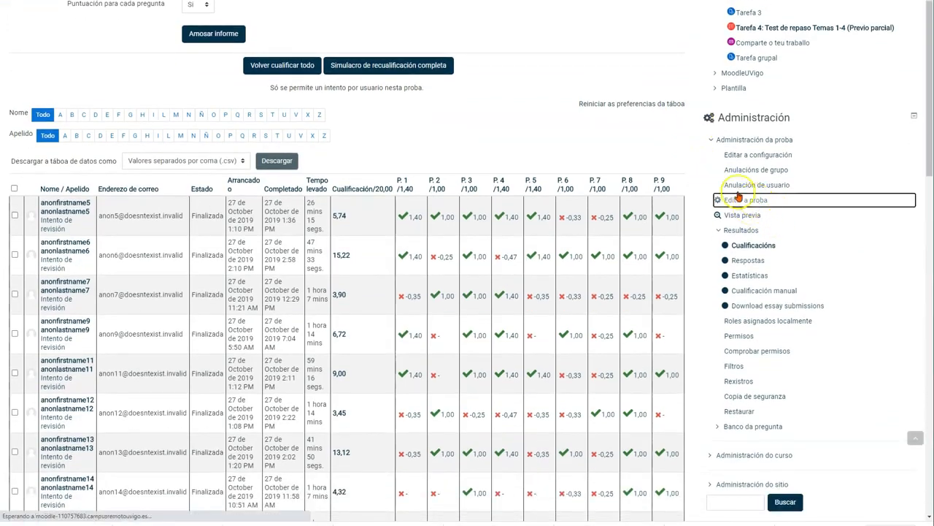
pyautogui.scroll(-1, 529, 102)
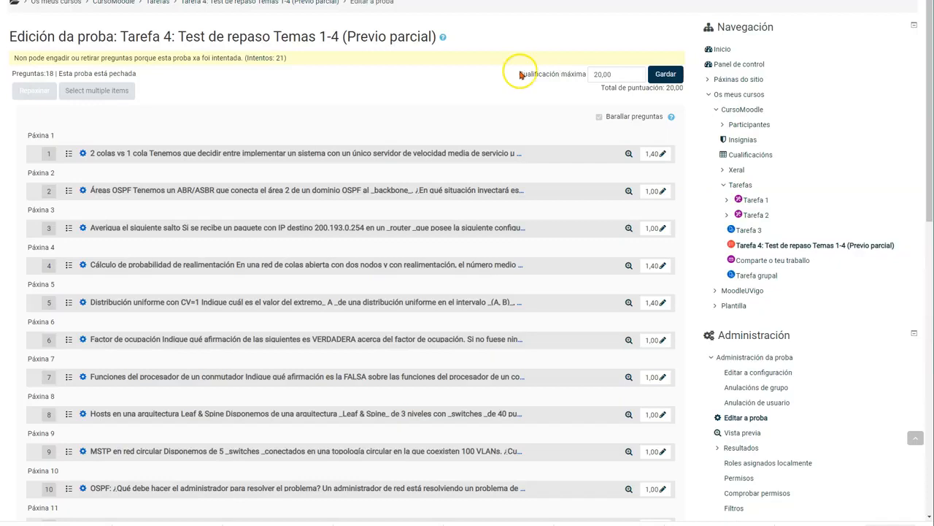
# Open the Tarefa 3 assignment's settings and examine its Cualificación section, including type, maximum score and grade to pass
pyautogui.click(743, 231)
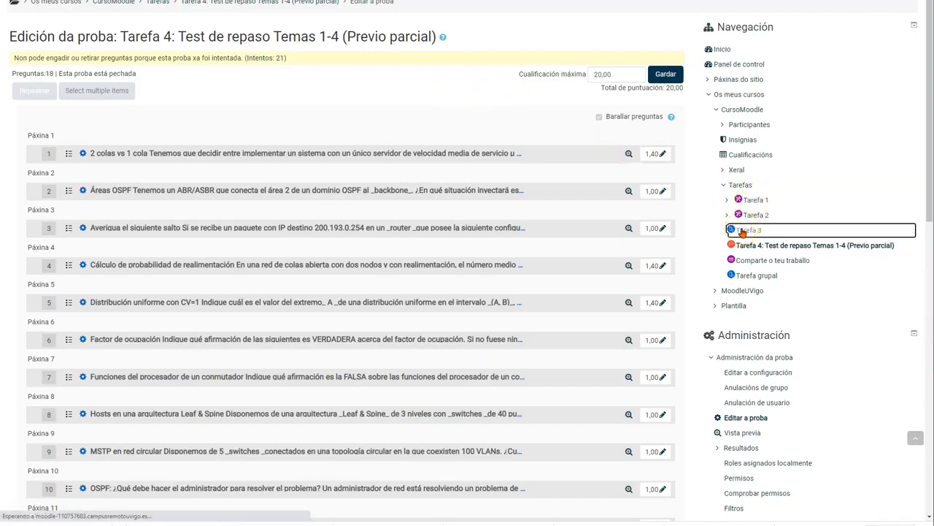
pyautogui.scroll(-2, 553, 198)
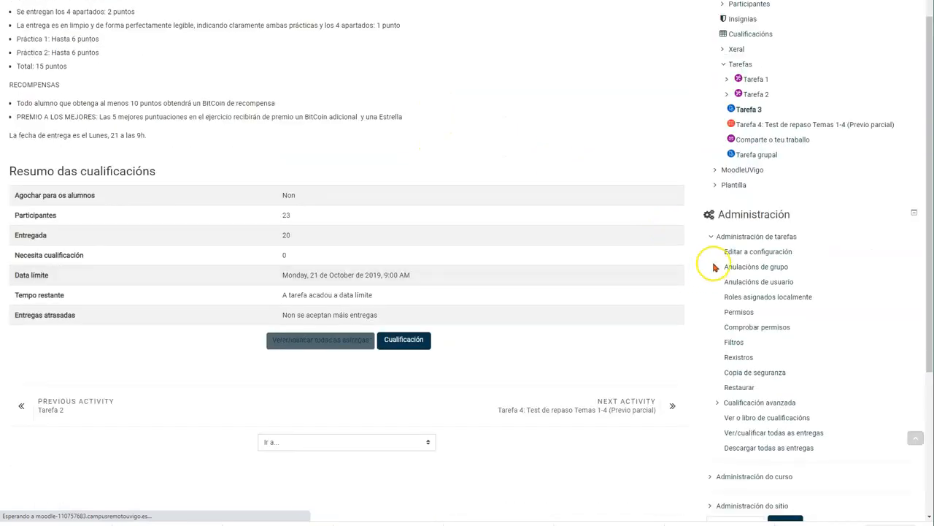
pyautogui.click(735, 251)
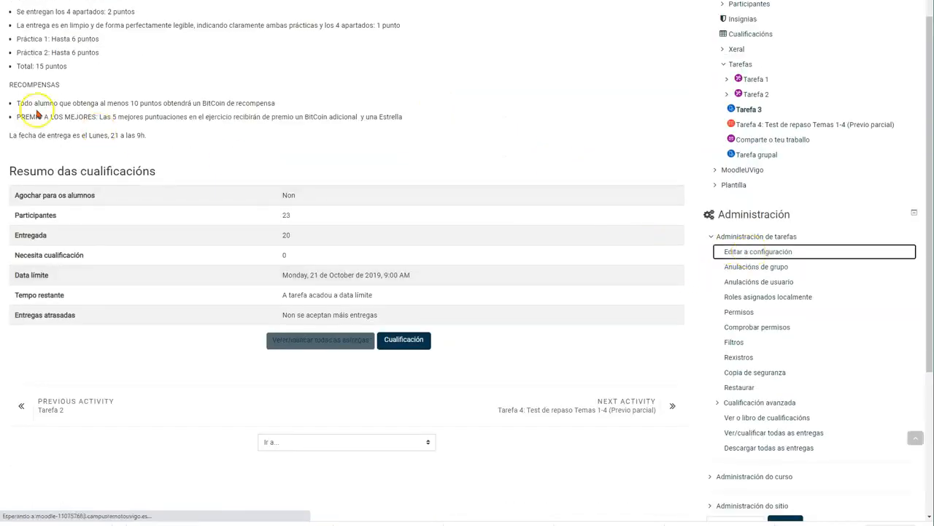
pyautogui.scroll(-9, 125, 151)
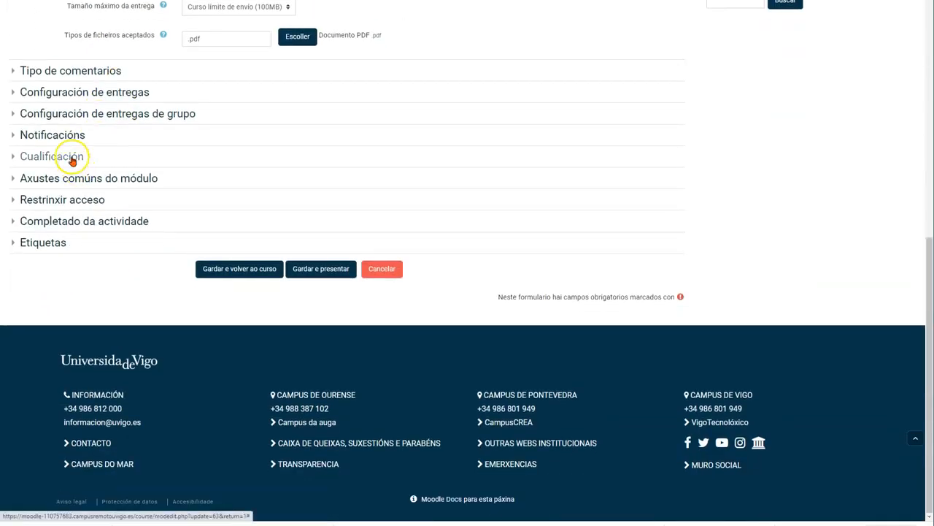
pyautogui.click(68, 157)
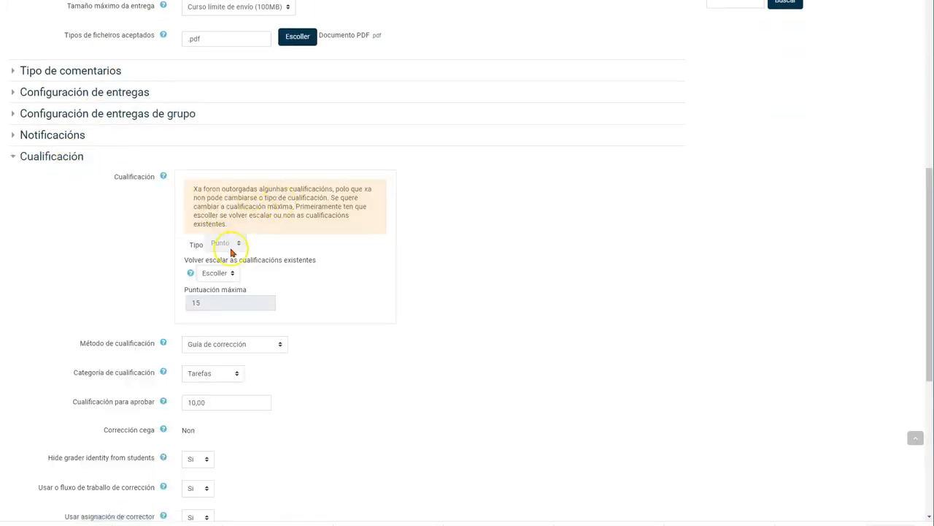
pyautogui.scroll(-2, 241, 219)
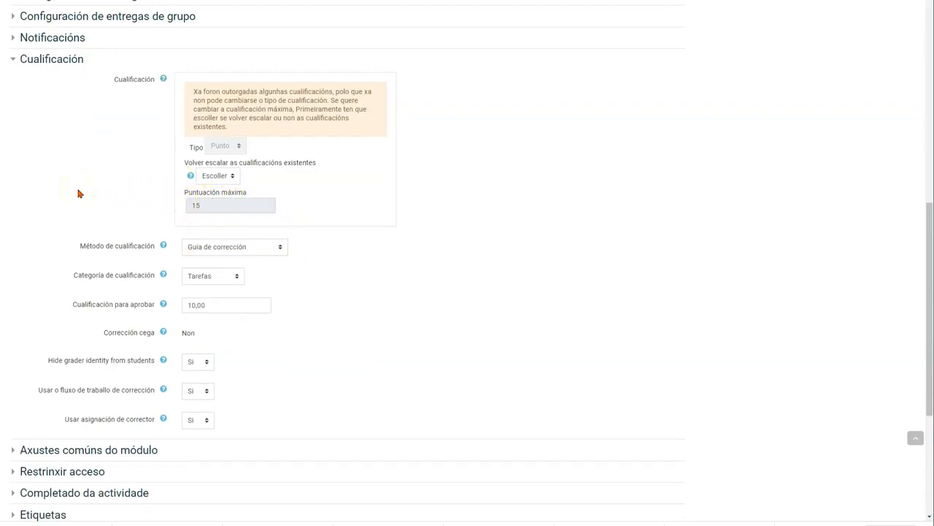
# Open the Tarefa 1 workshop's settings and examine the submission and assessment grades under Axustes da cualificación
pyautogui.scroll(10, 79, 194)
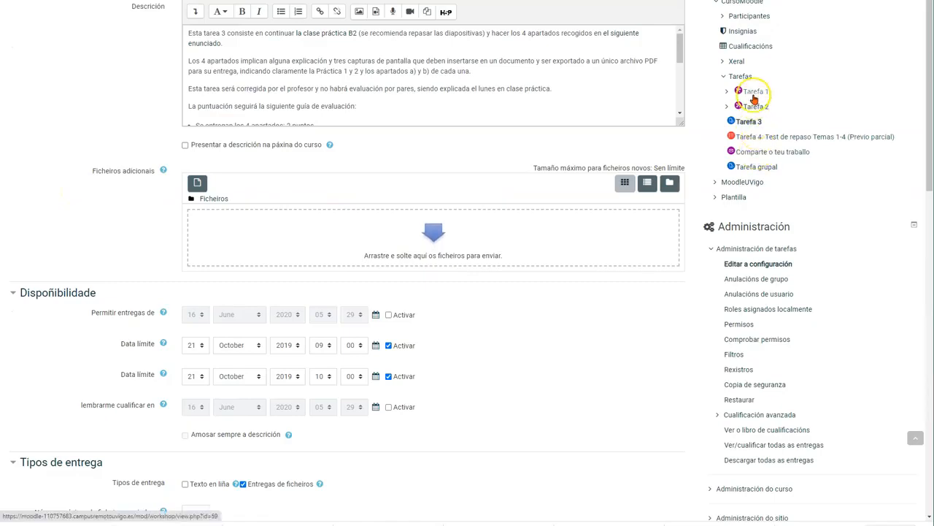
pyautogui.click(754, 95)
pyautogui.scroll(-5, 767, 263)
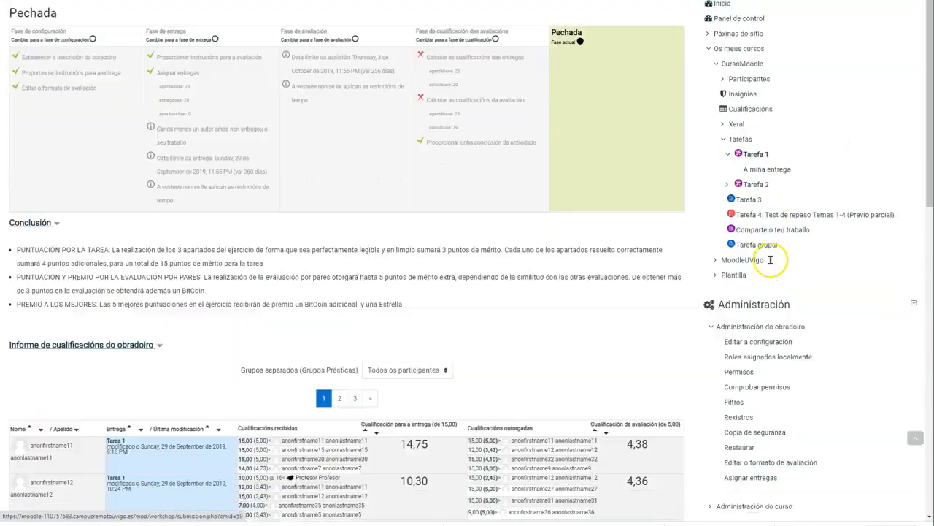
pyautogui.click(744, 171)
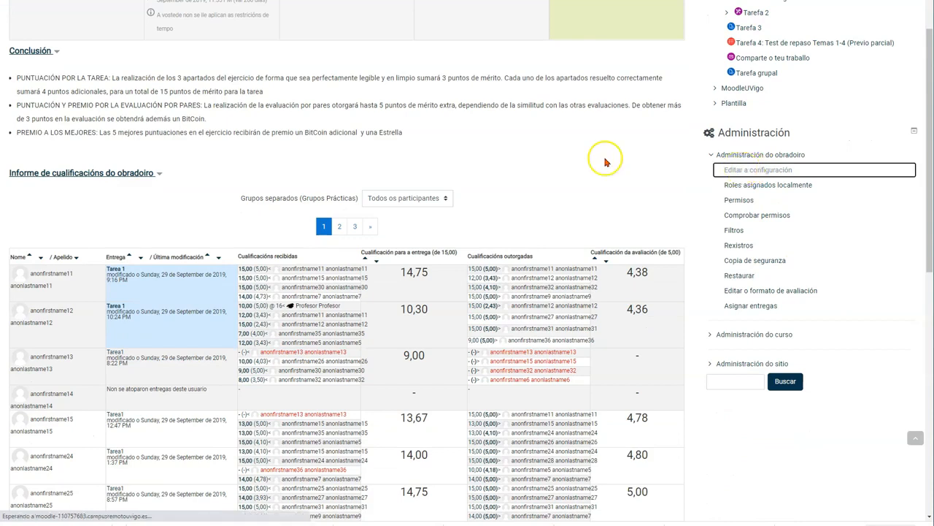
pyautogui.scroll(-5, 150, 159)
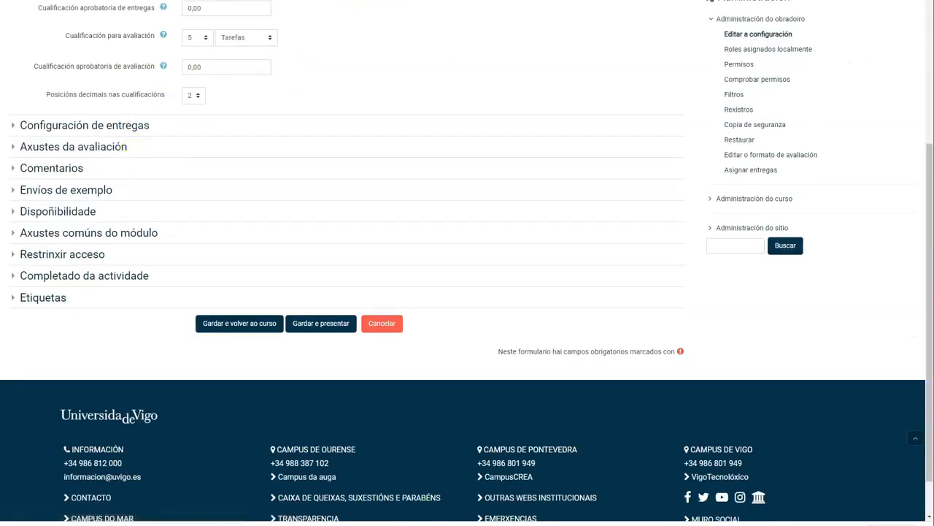
pyautogui.scroll(1, 176, 35)
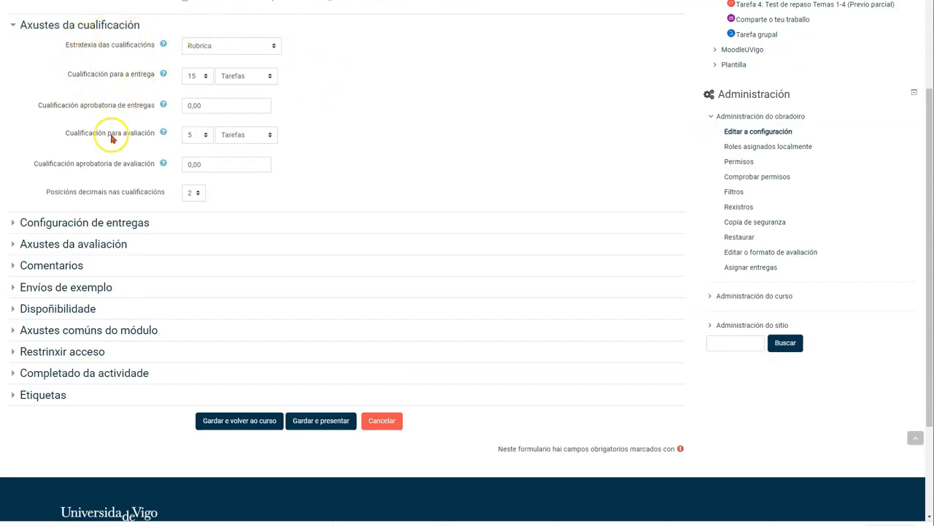
# Return to the course's grader report and review the columns belonging to the graded activities
pyautogui.scroll(5, 234, 177)
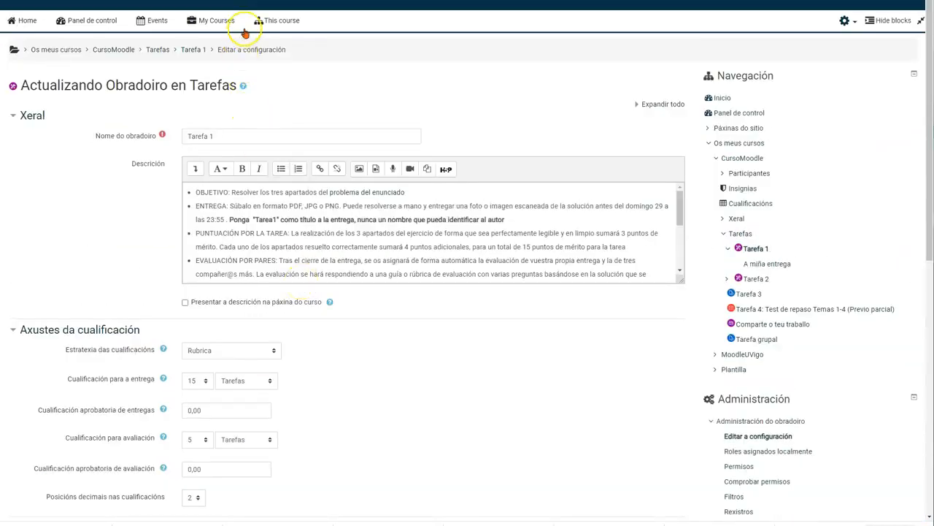
pyautogui.click(266, 21)
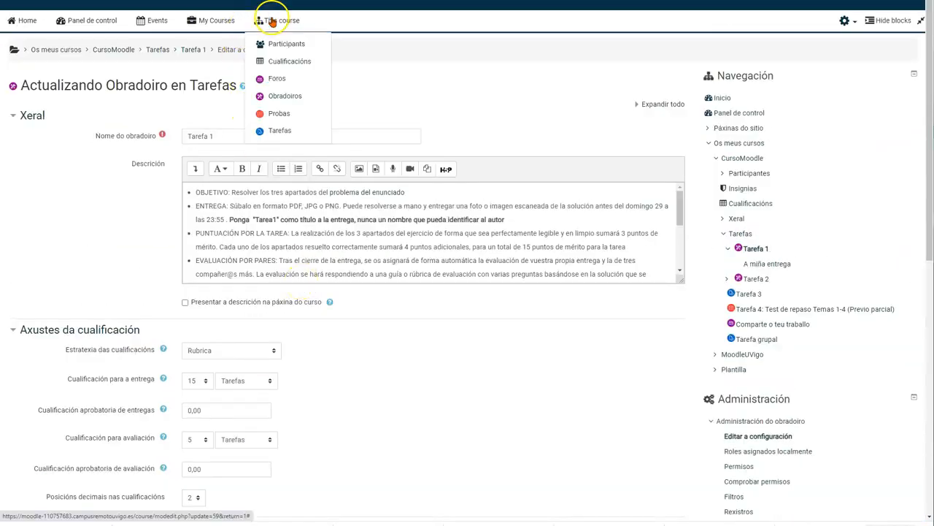
pyautogui.click(274, 61)
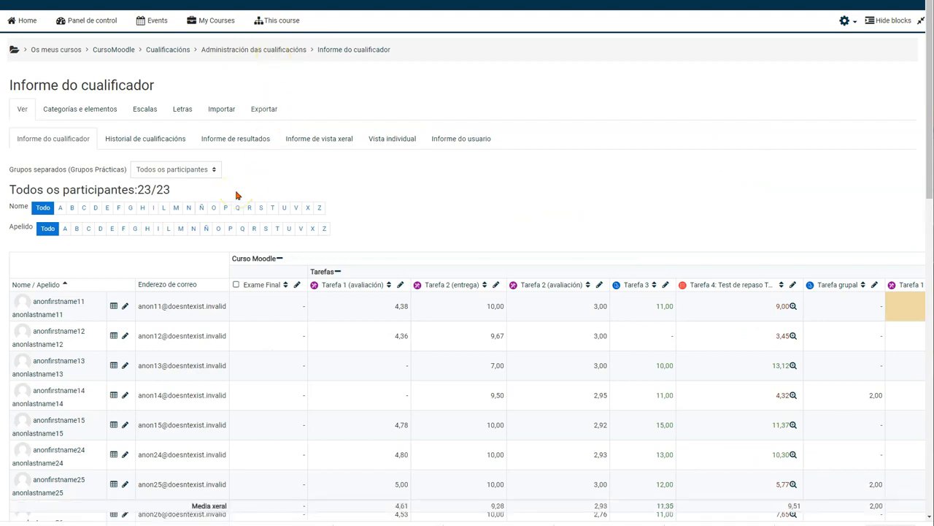
pyautogui.scroll(-3, 236, 195)
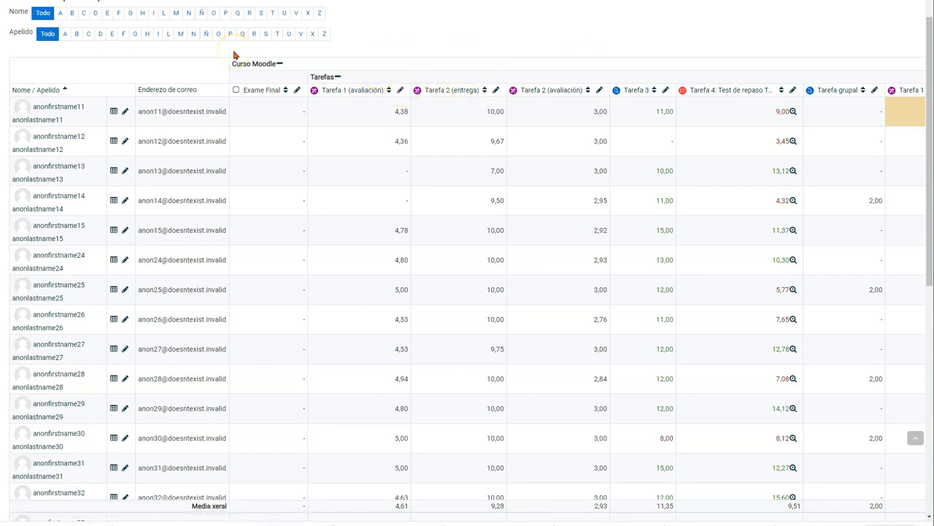
pyautogui.scroll(3, 234, 55)
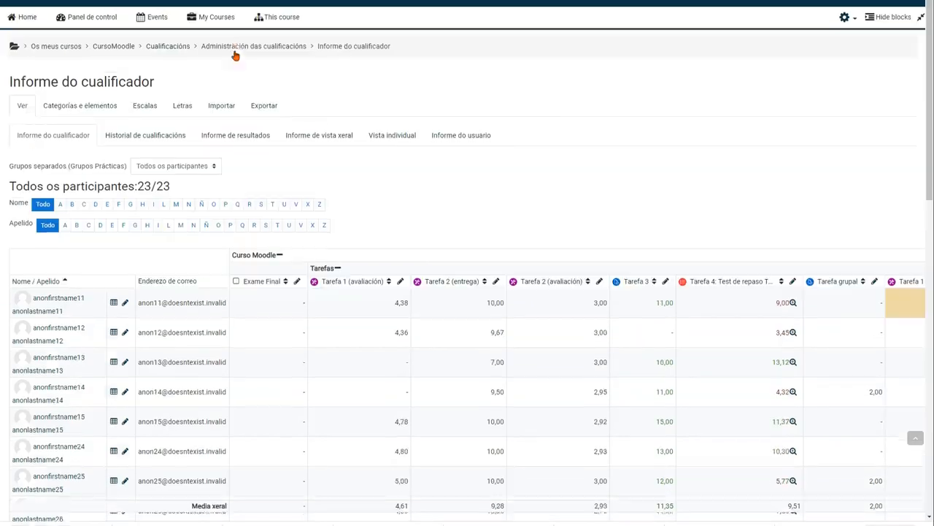
# Go back to the CursoMoodle course page and locate the gradebook links in the Administración and Navegación blocks
pyautogui.click(108, 51)
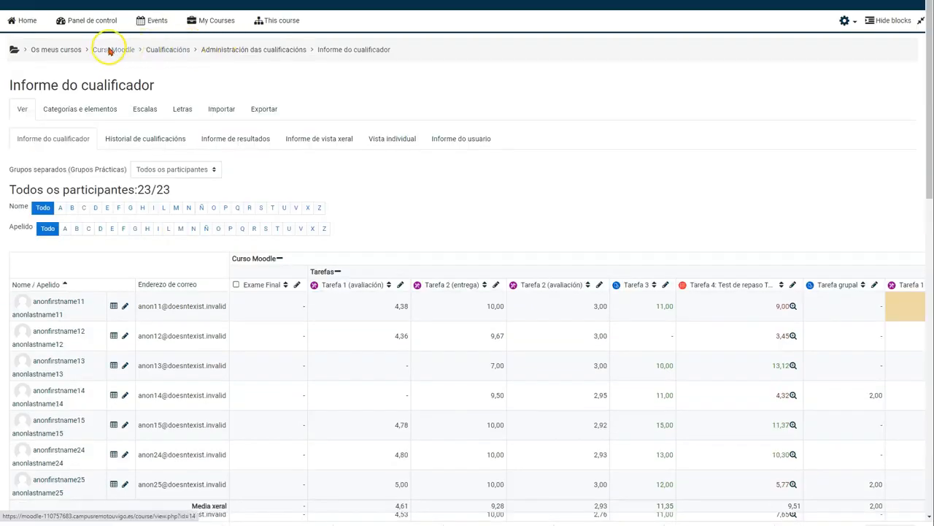
pyautogui.click(151, 82)
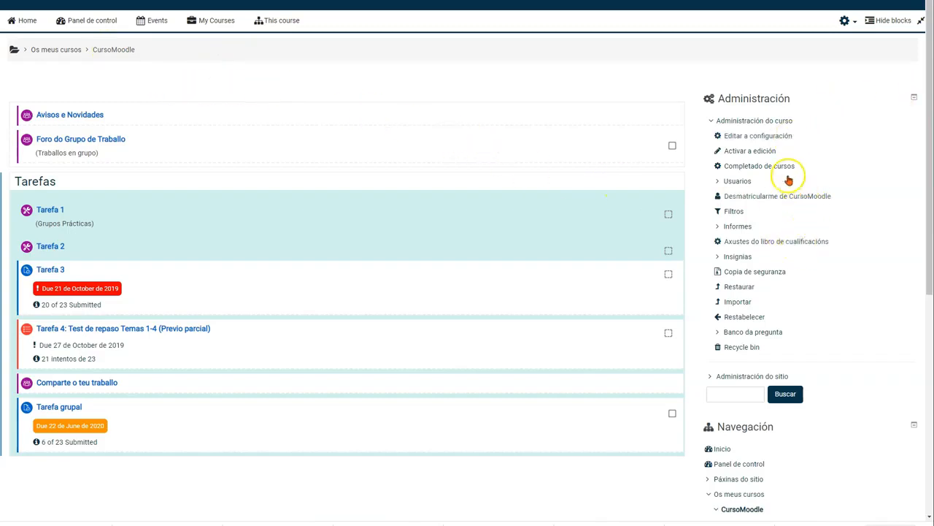
pyautogui.click(769, 243)
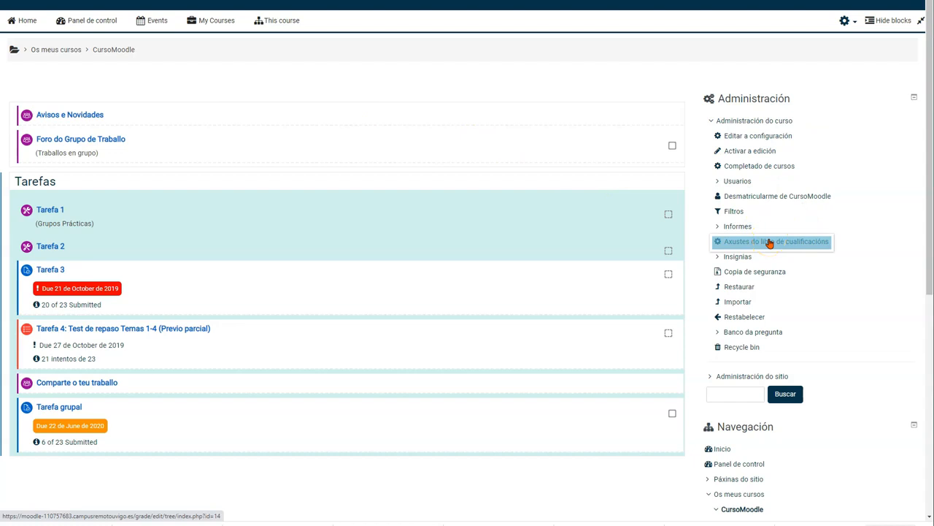
pyautogui.scroll(-3, 769, 243)
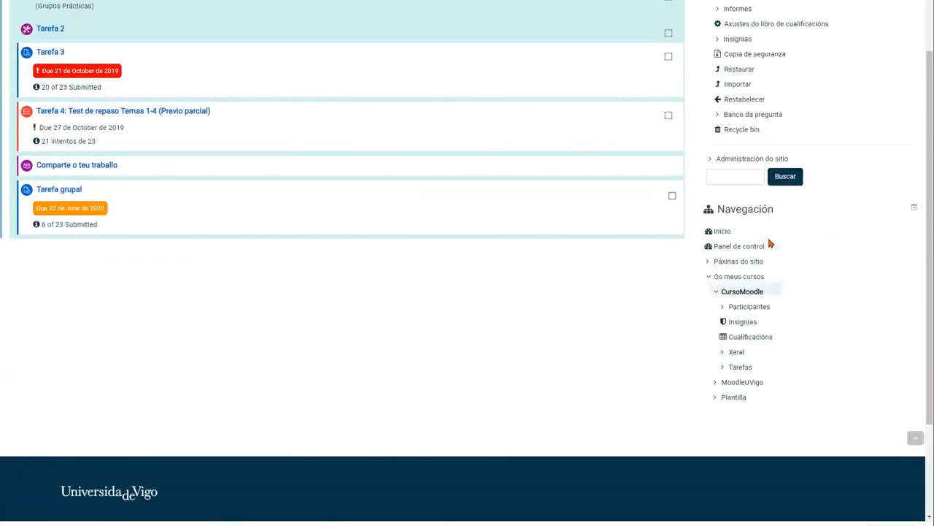
pyautogui.scroll(-1, 769, 243)
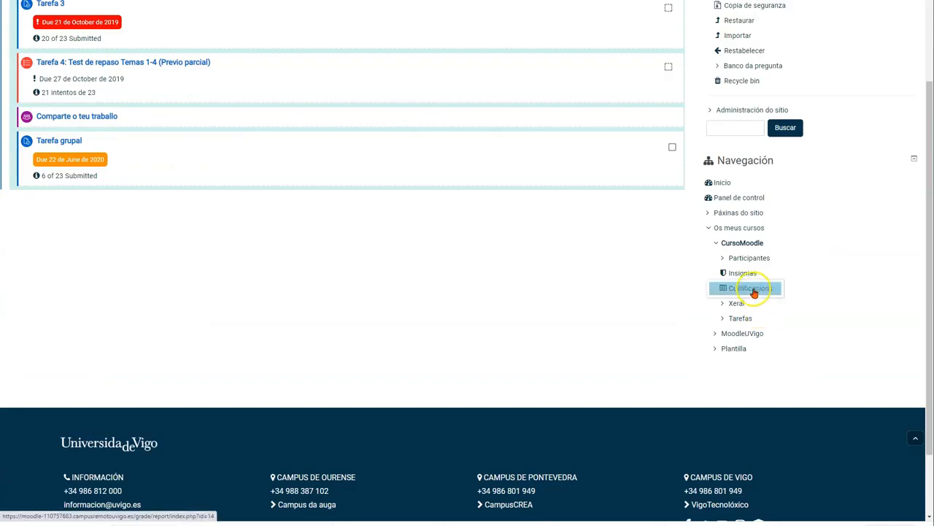
# Check the Cualificacións entry among the course shortcuts, then open the gradebook setup (Axustes do libro de cualificacións)
pyautogui.scroll(5, 438, 211)
pyautogui.click(277, 26)
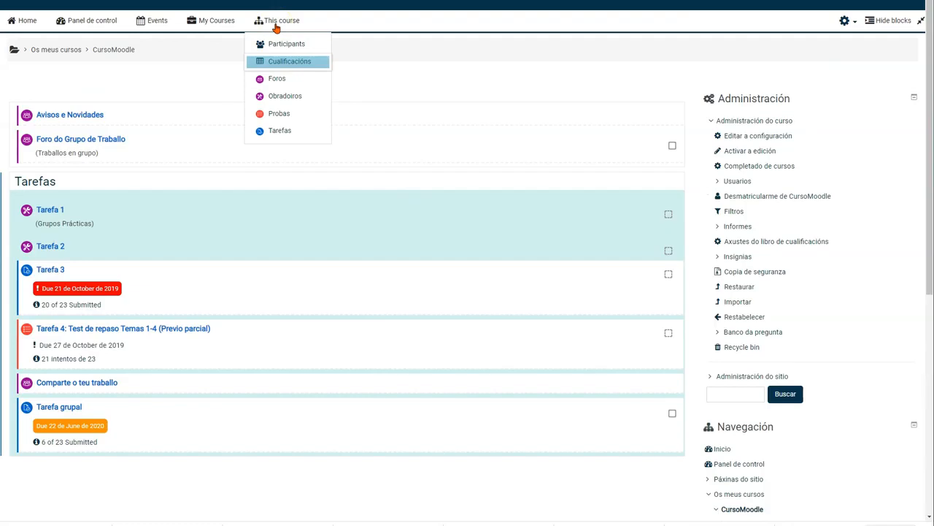
pyautogui.click(391, 141)
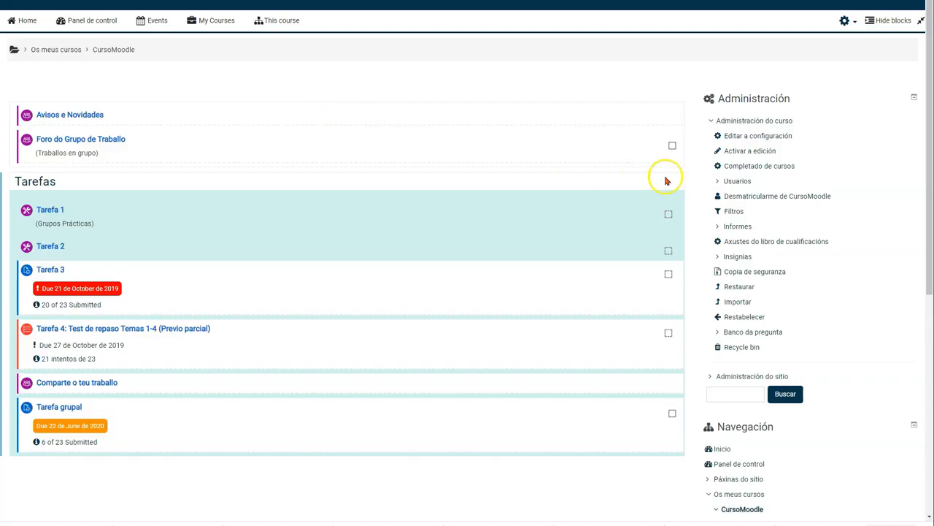
pyautogui.click(765, 243)
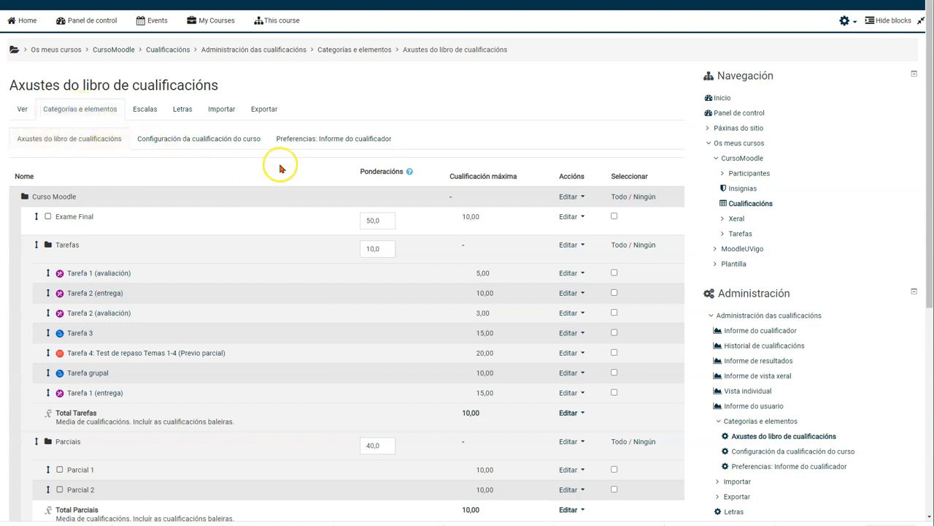
# Review the gradebook's categories and items, open the form for a new grade item, and leave it without saving
pyautogui.scroll(-1, 280, 167)
pyautogui.scroll(-1, 279, 168)
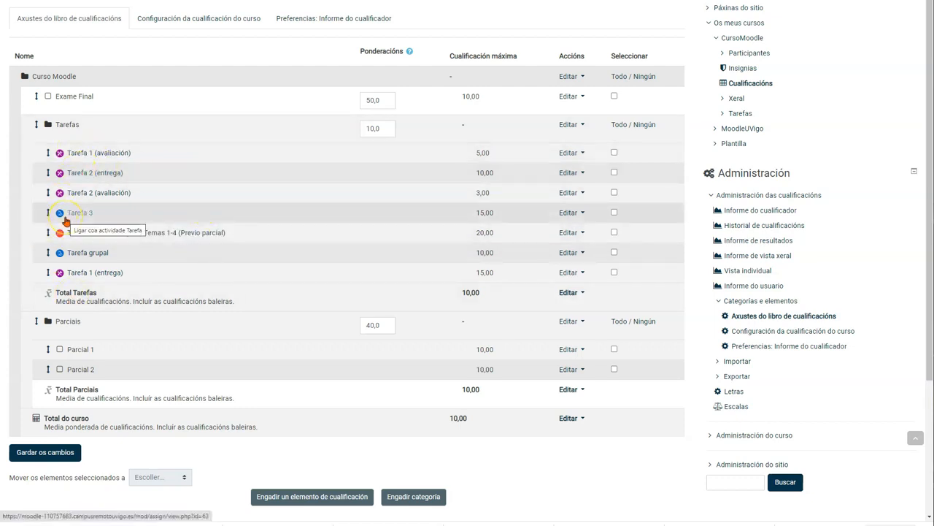
pyautogui.scroll(-3, 200, 214)
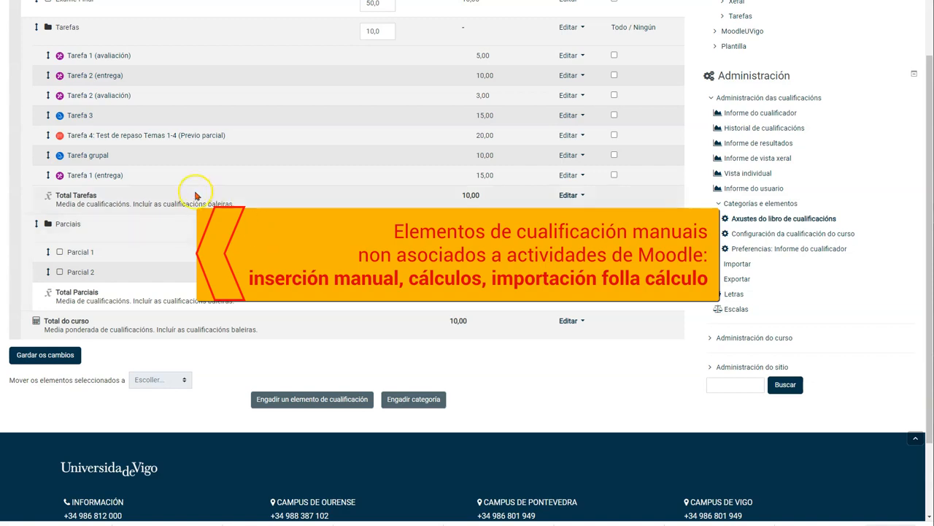
pyautogui.click(314, 399)
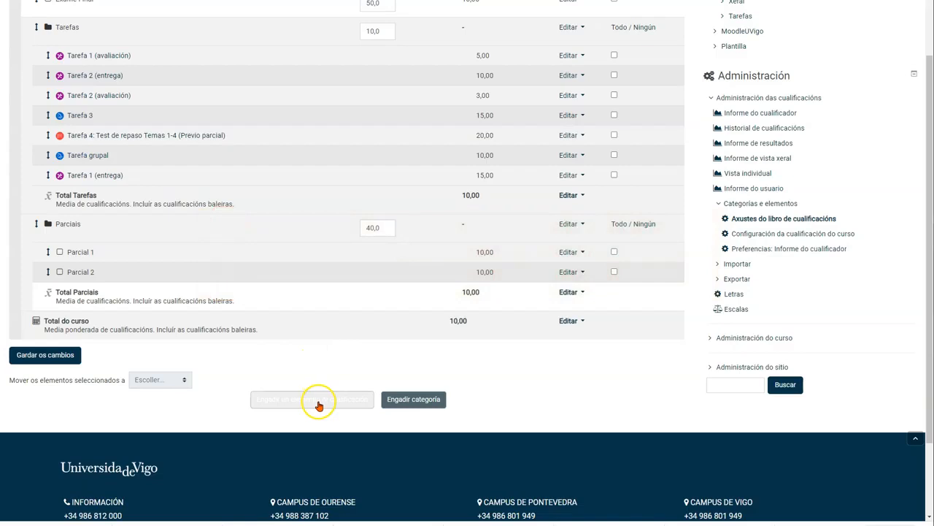
pyautogui.click(306, 398)
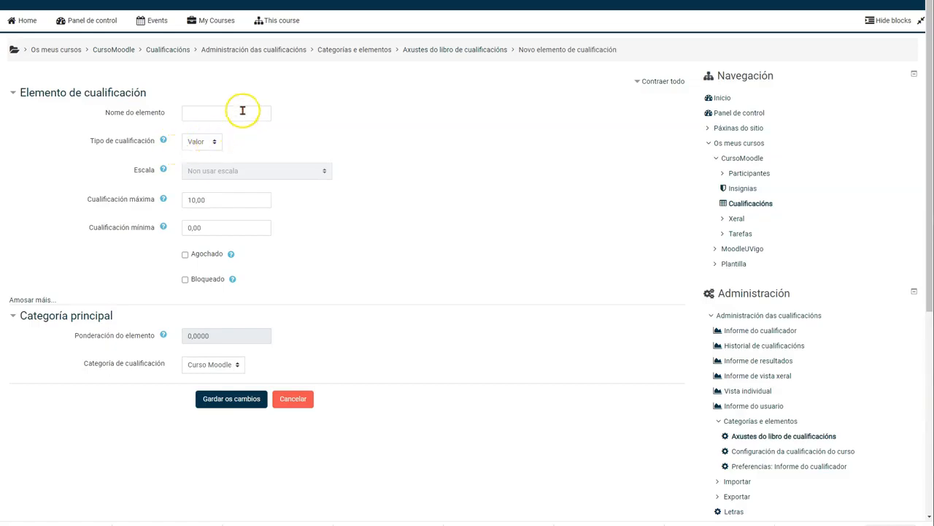
pyautogui.click(217, 111)
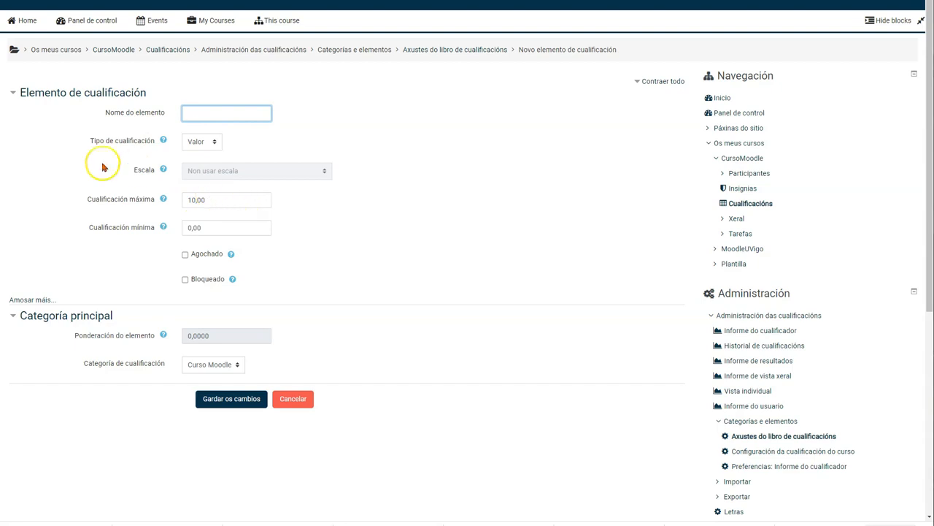
pyautogui.click(299, 409)
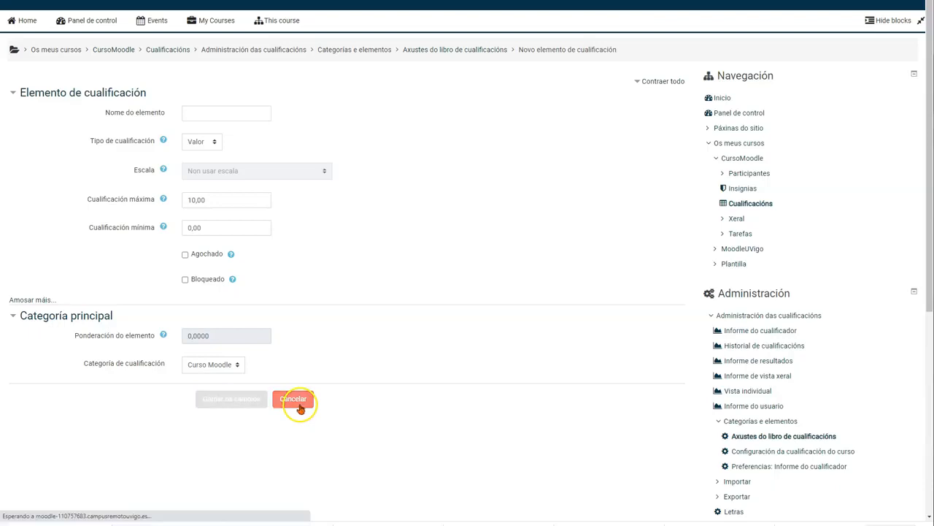
# Check the editing actions available for the Parcial 1 grade item and highlight the top-level Curso Moodle category
pyautogui.scroll(-2, 299, 409)
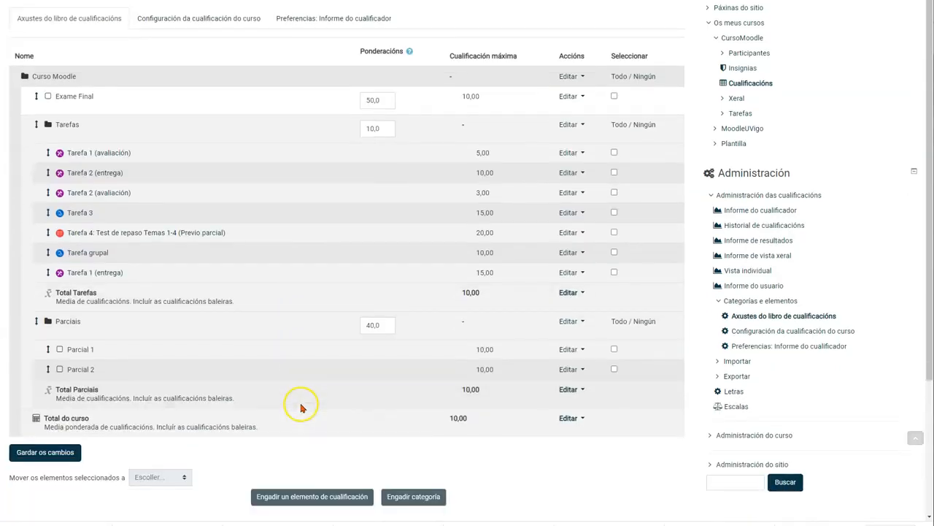
pyautogui.click(569, 350)
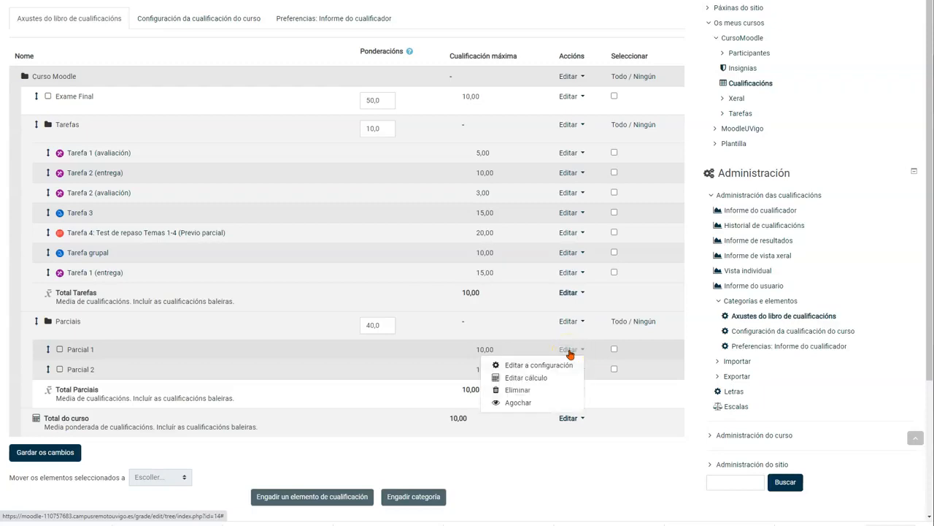
pyautogui.click(516, 391)
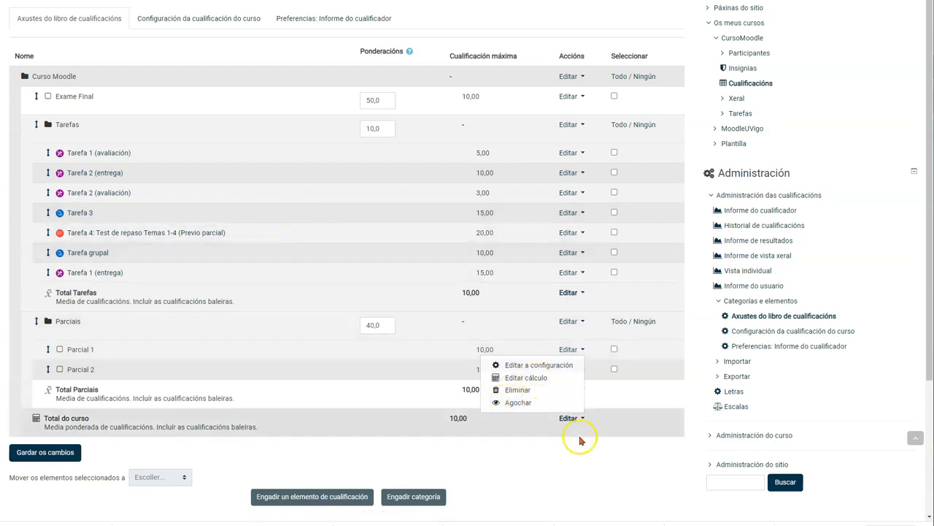
pyautogui.click(553, 463)
pyautogui.scroll(1, 251, 89)
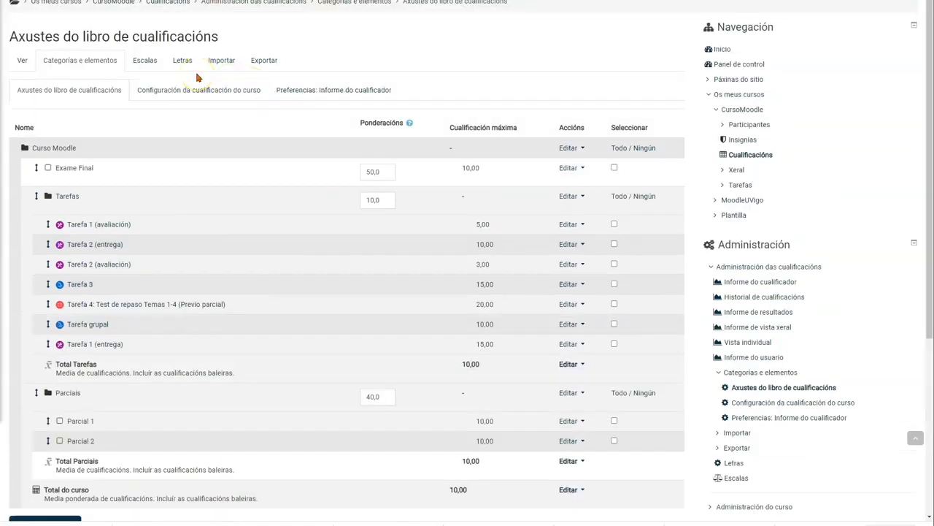
pyautogui.scroll(-1, 197, 77)
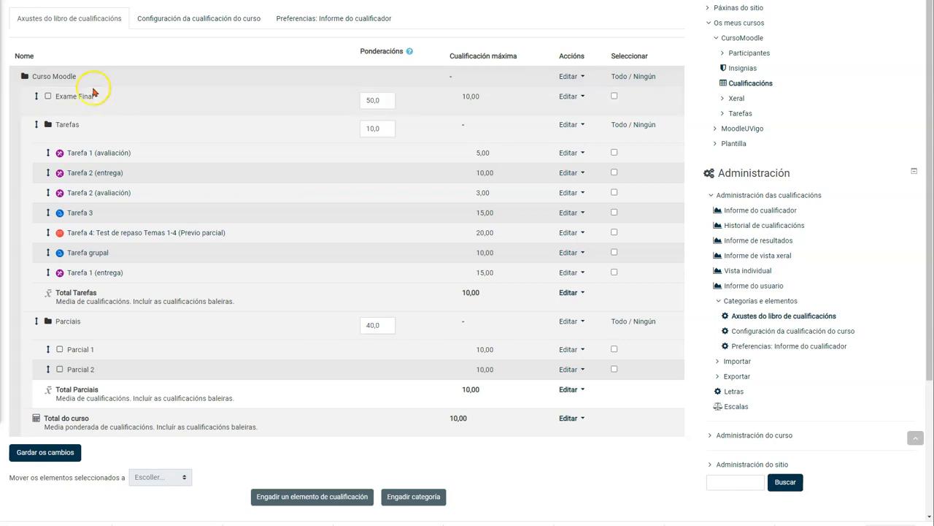
pyautogui.moveTo(32, 76); pyautogui.dragTo(91, 83)
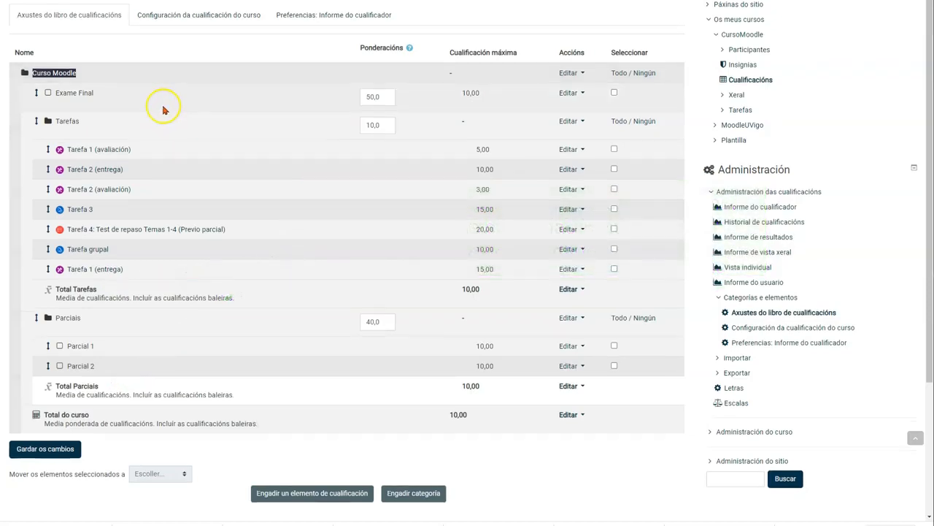
# Start a new grade category with the Media de cualificacións aggregation and expand its Total da categoría settings
pyautogui.scroll(-1, 434, 294)
pyautogui.scroll(-1, 435, 294)
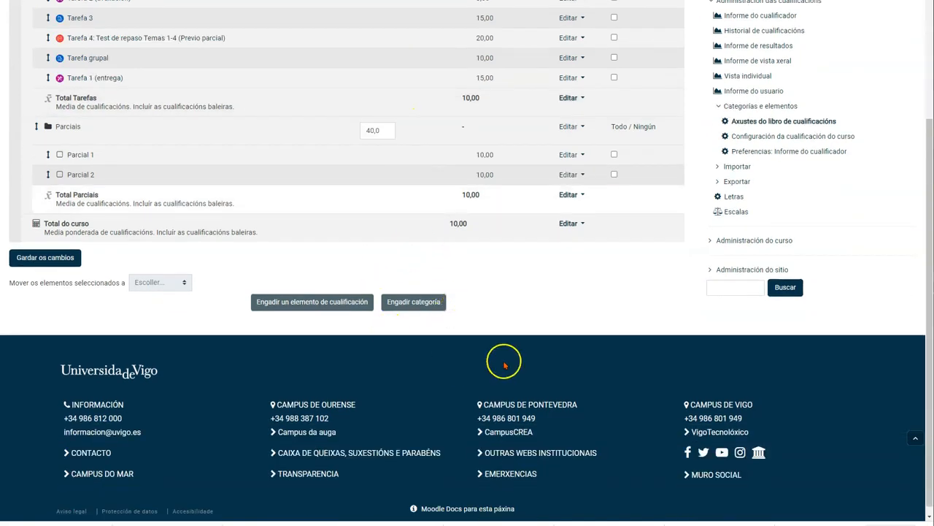
pyautogui.click(417, 304)
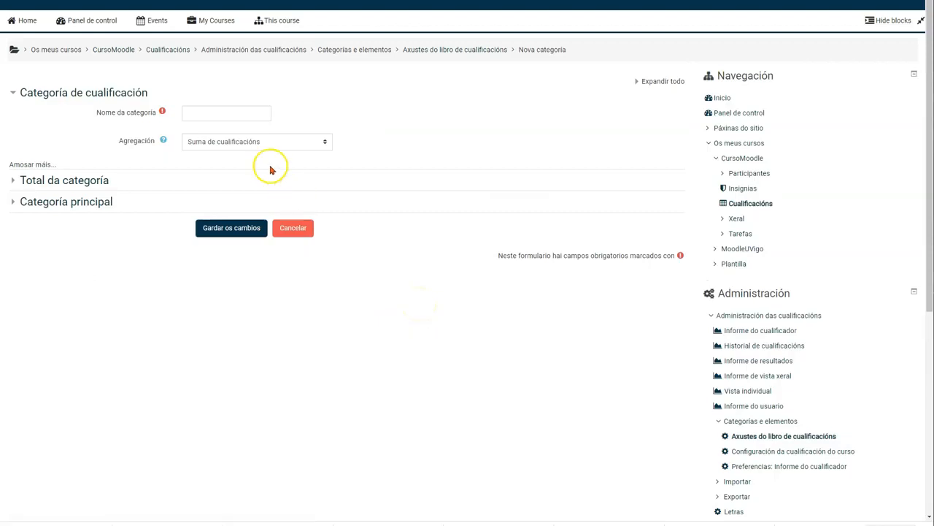
pyautogui.click(207, 115)
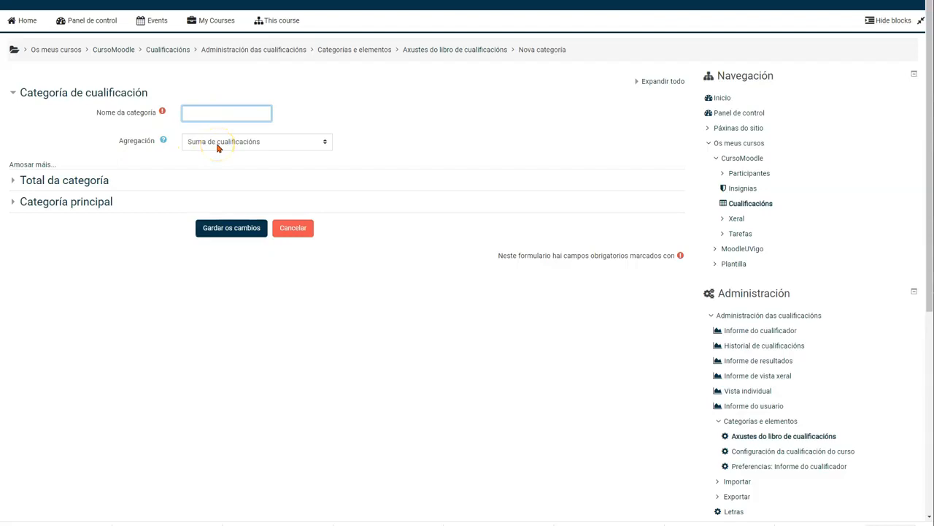
pyautogui.click(217, 146)
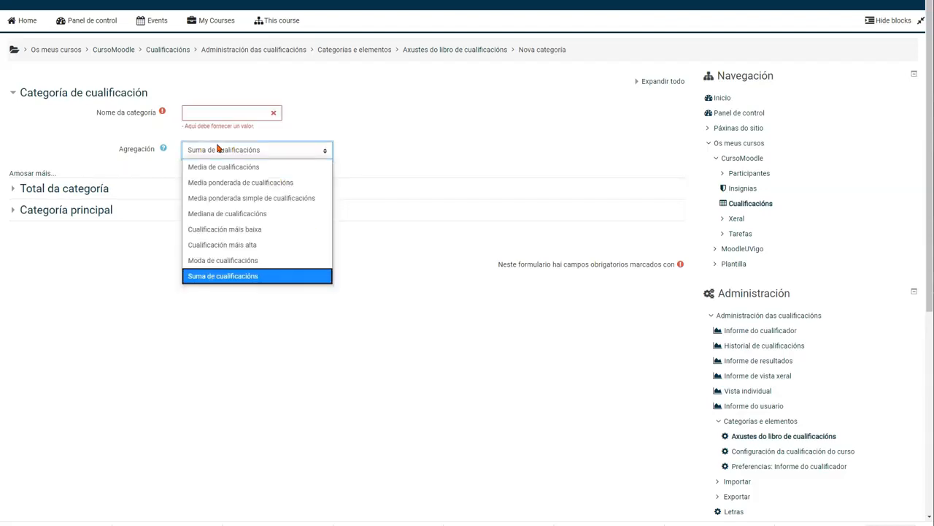
pyautogui.click(228, 167)
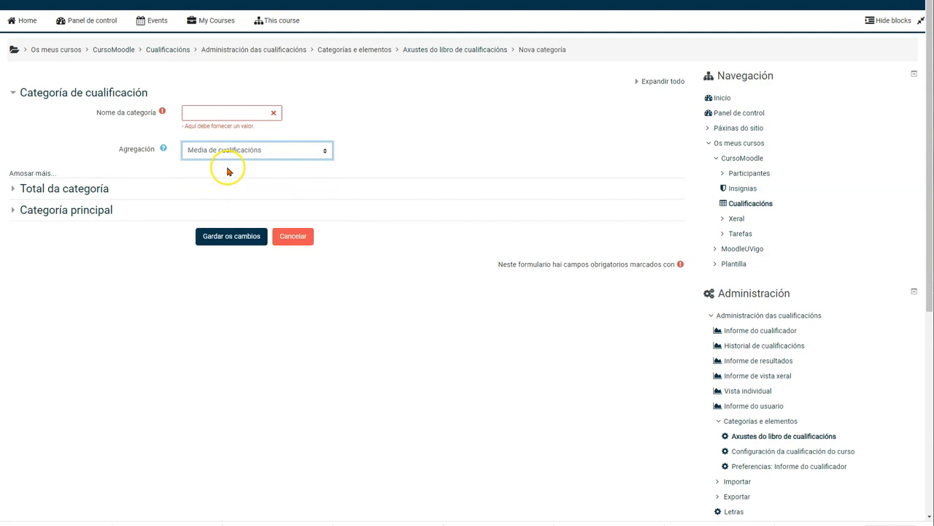
pyautogui.click(51, 189)
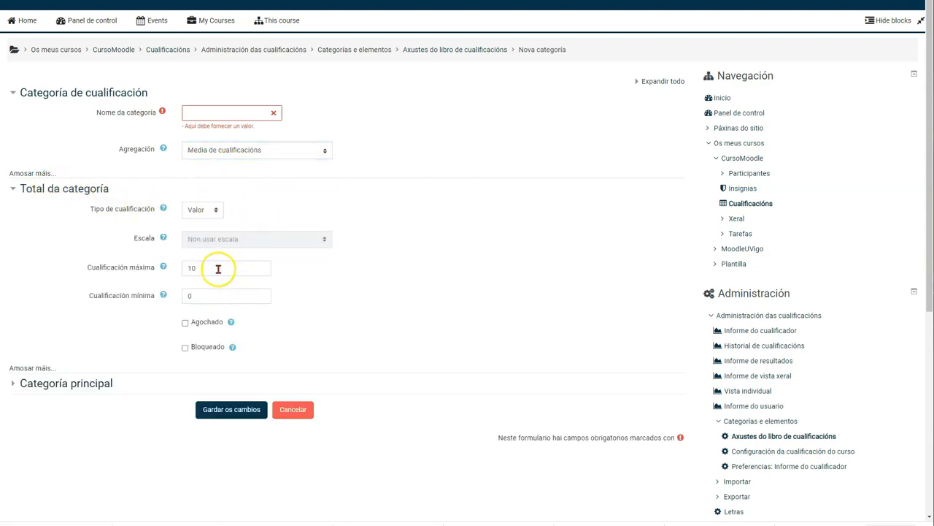
# Switch the new category's aggregation to Suma de cualificacións and back to Media de cualificacións, and cancel the category
pyautogui.click(277, 155)
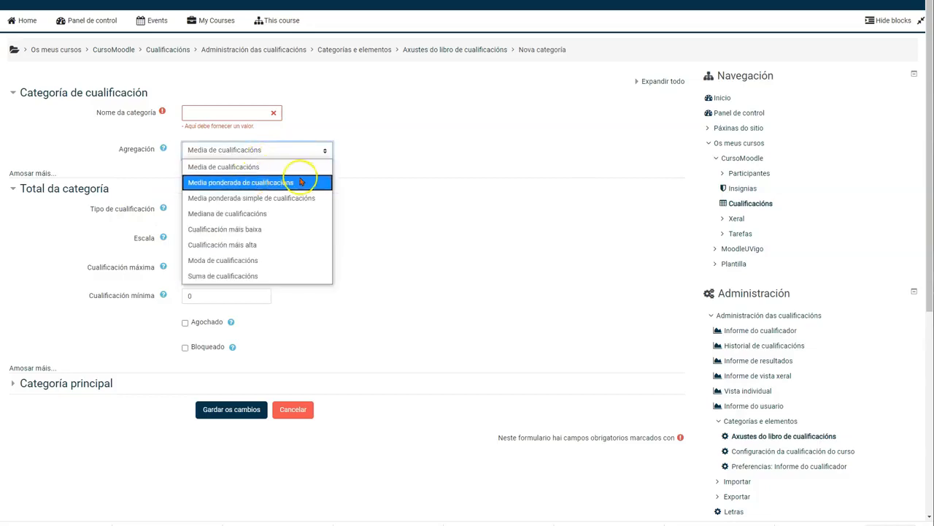
pyautogui.click(259, 276)
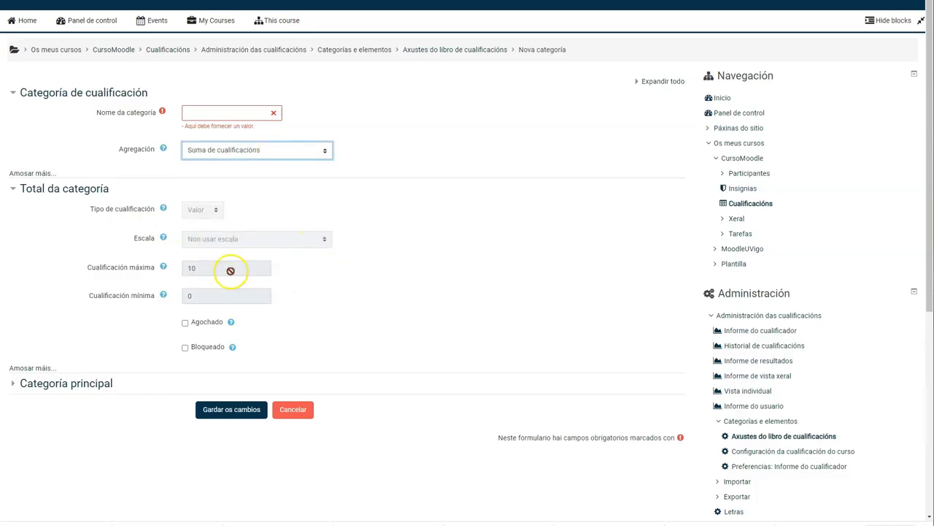
pyautogui.click(206, 192)
pyautogui.click(230, 154)
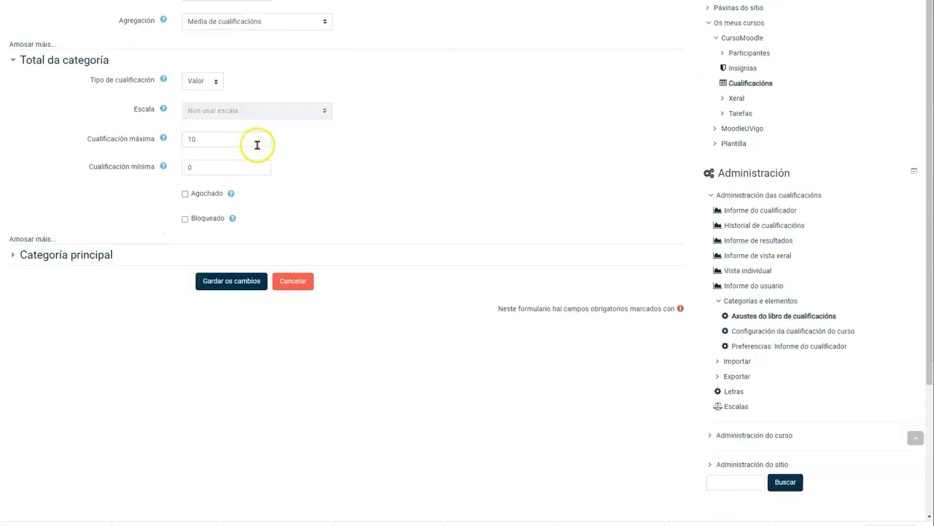
pyautogui.scroll(1, 381, 192)
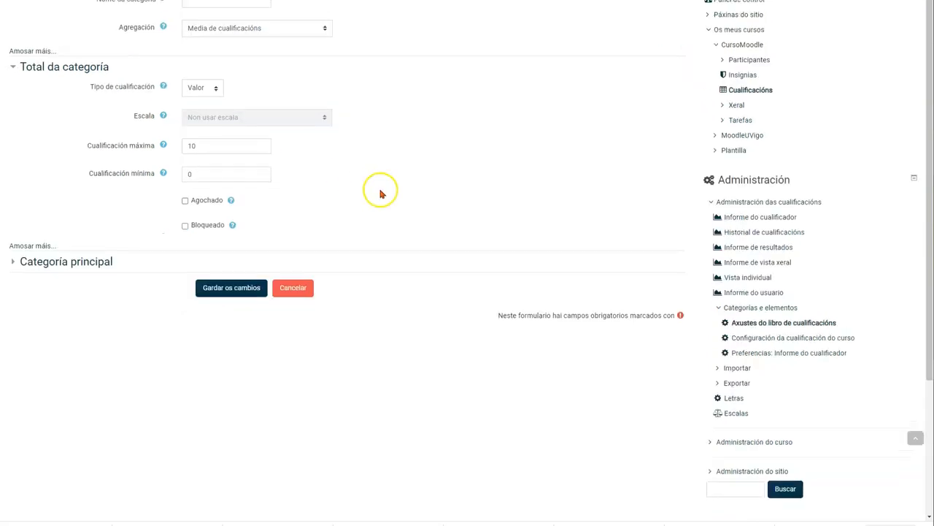
pyautogui.click(292, 353)
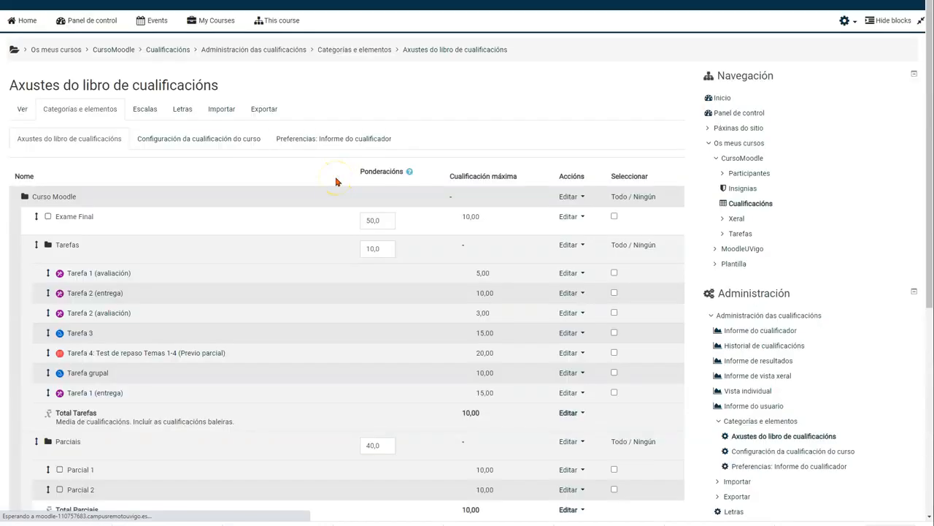
# Open the Tarefas category's configuration, check its name and aggregation, and return to the gradebook setup without saving
pyautogui.scroll(-3, 376, 314)
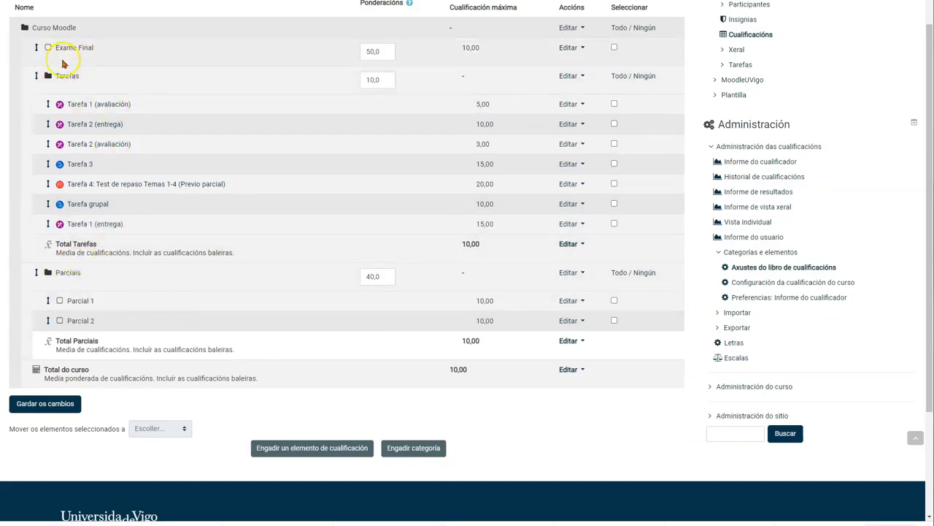
pyautogui.click(576, 78)
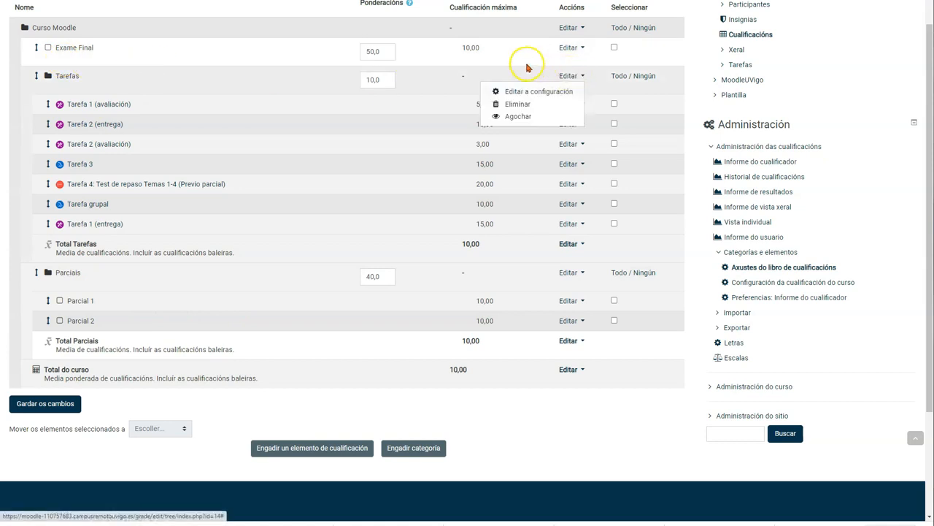
pyautogui.click(521, 95)
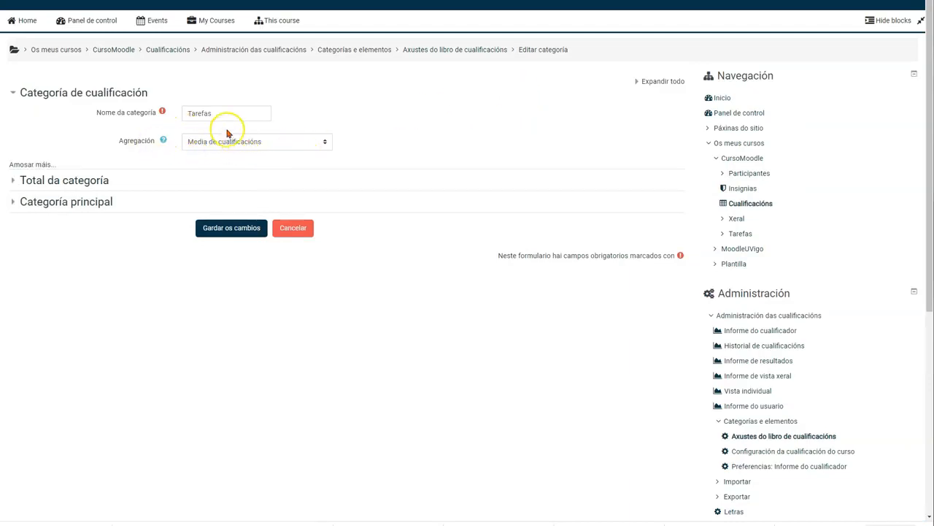
pyautogui.click(301, 236)
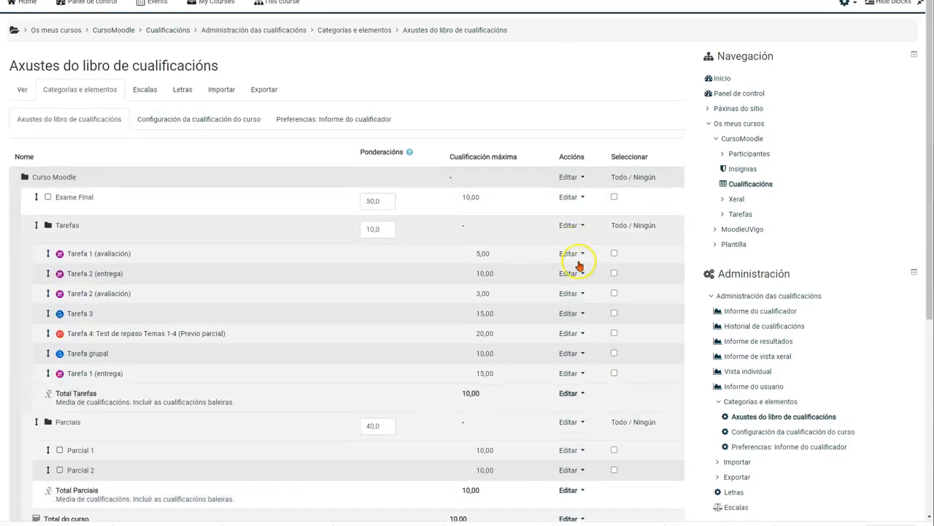
# Request deletion of the Tarefas category and decline the confirmation
pyautogui.scroll(-1, 591, 263)
pyautogui.click(572, 197)
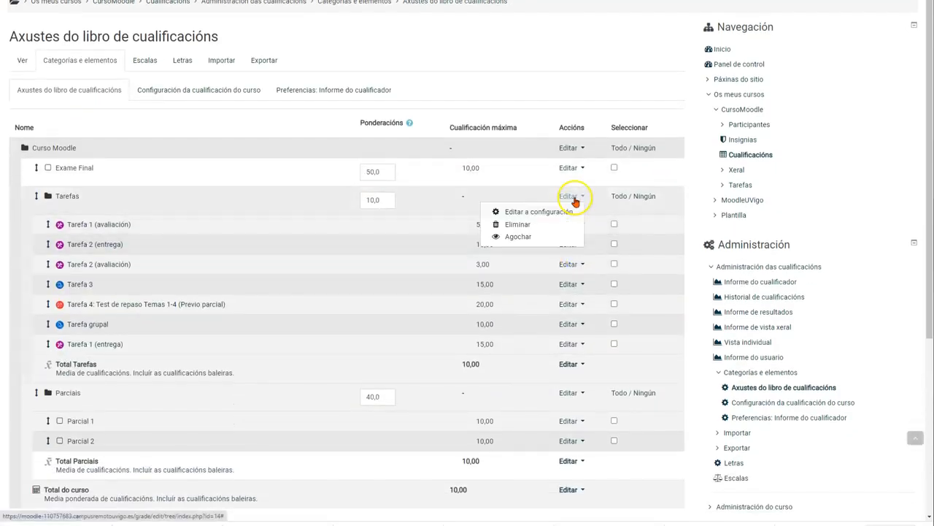
pyautogui.click(513, 228)
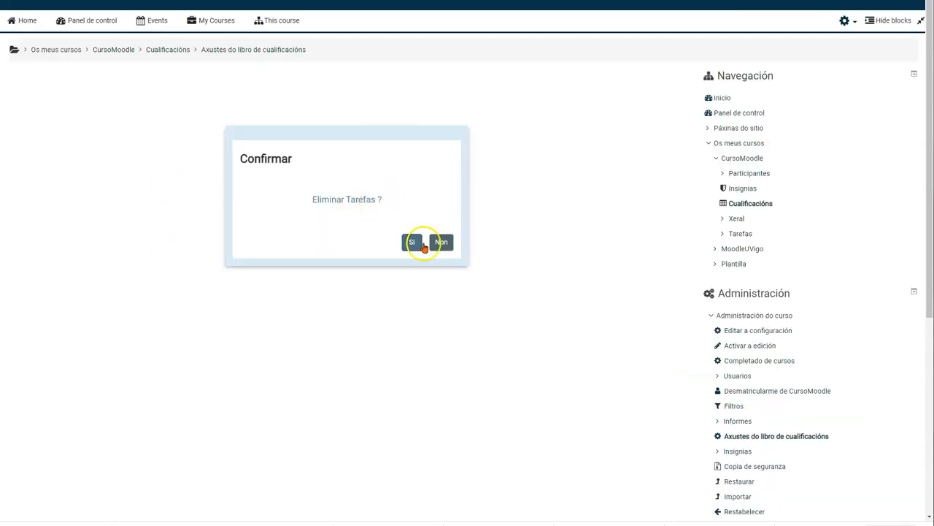
pyautogui.click(444, 243)
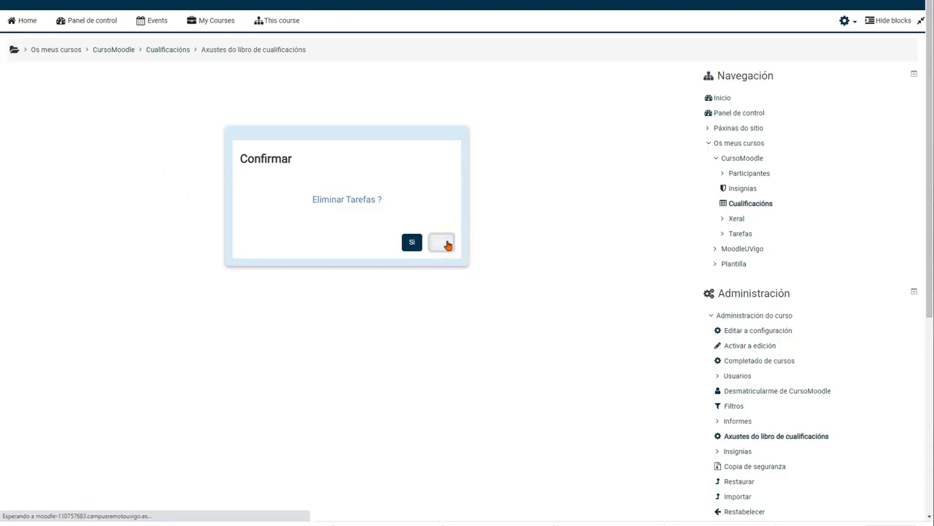
# Hide the Tarefas category in the gradebook setup
pyautogui.scroll(-1, 448, 245)
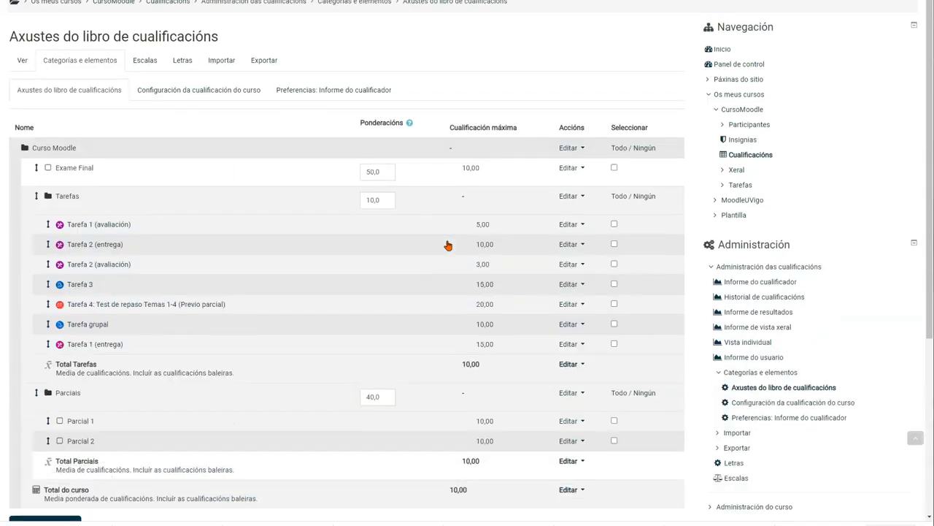
pyautogui.click(583, 198)
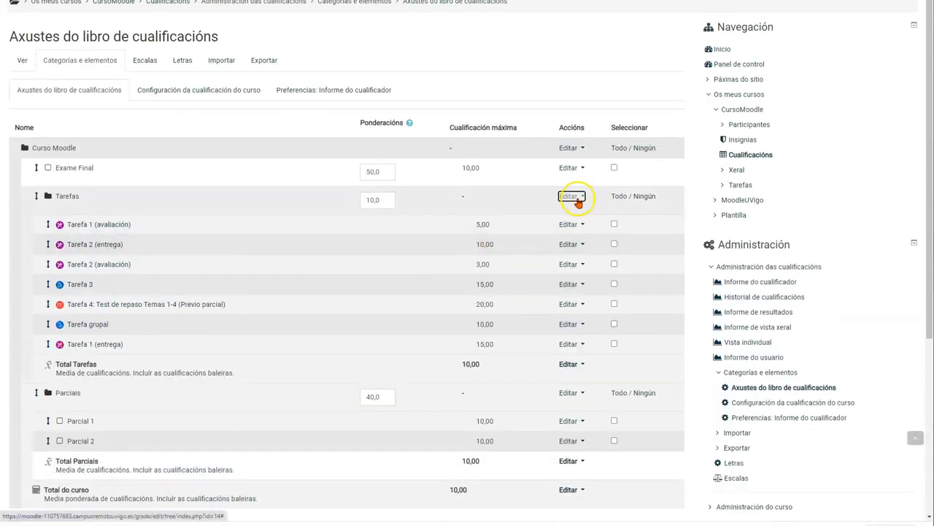
pyautogui.click(534, 237)
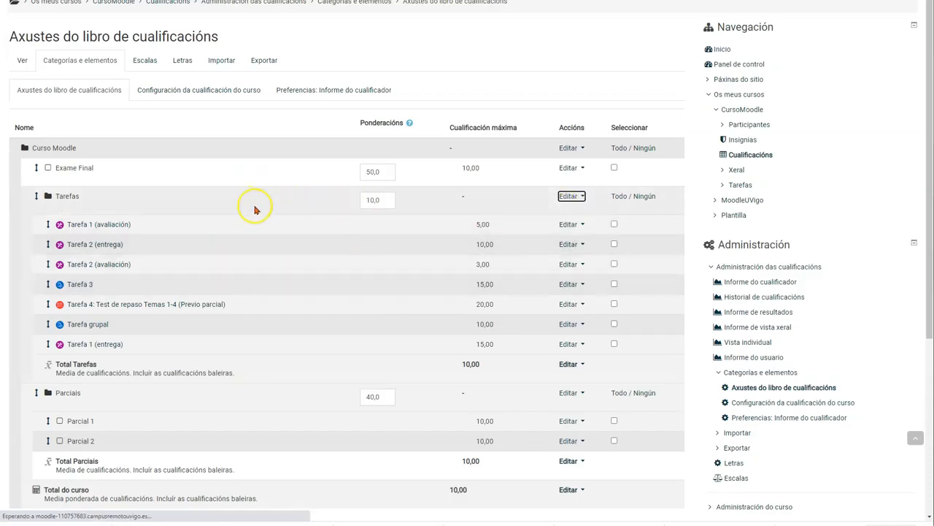
# Make the hidden Tarefas category visible again in the gradebook setup
pyautogui.scroll(-3, 132, 205)
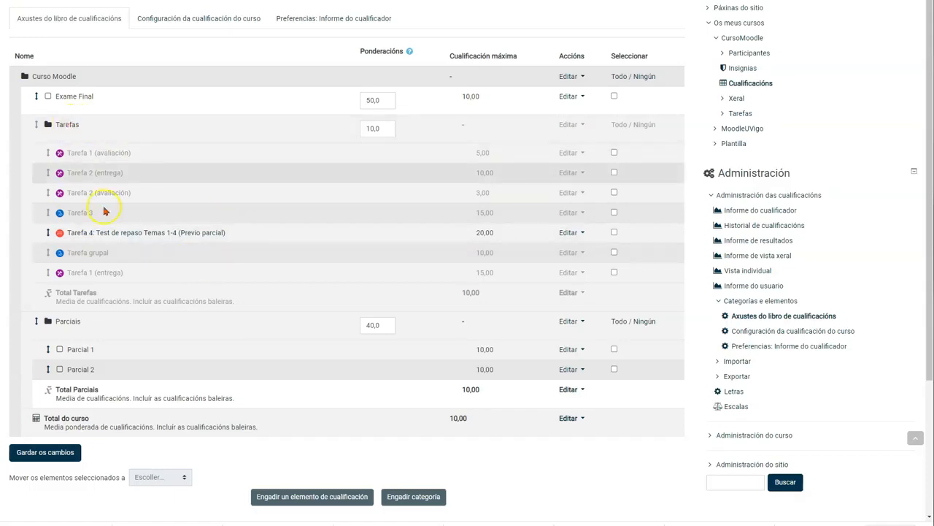
pyautogui.click(571, 133)
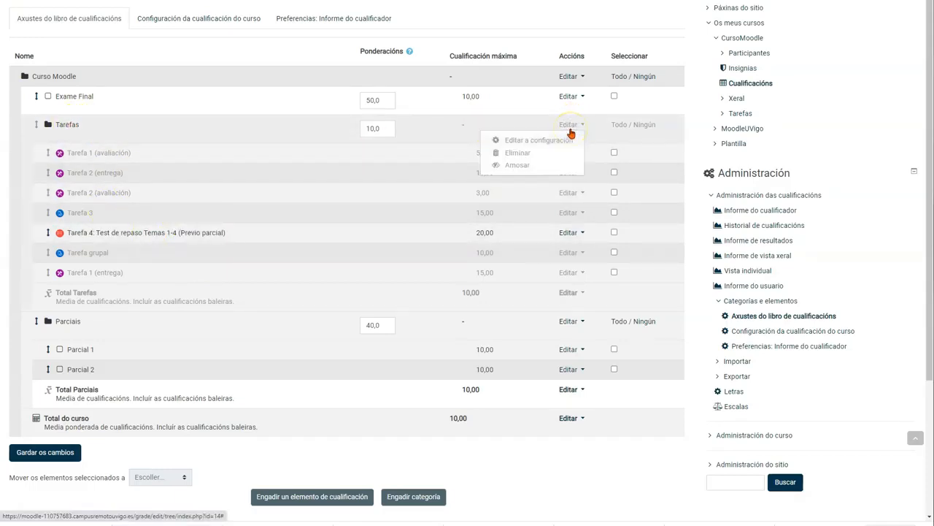
pyautogui.click(511, 155)
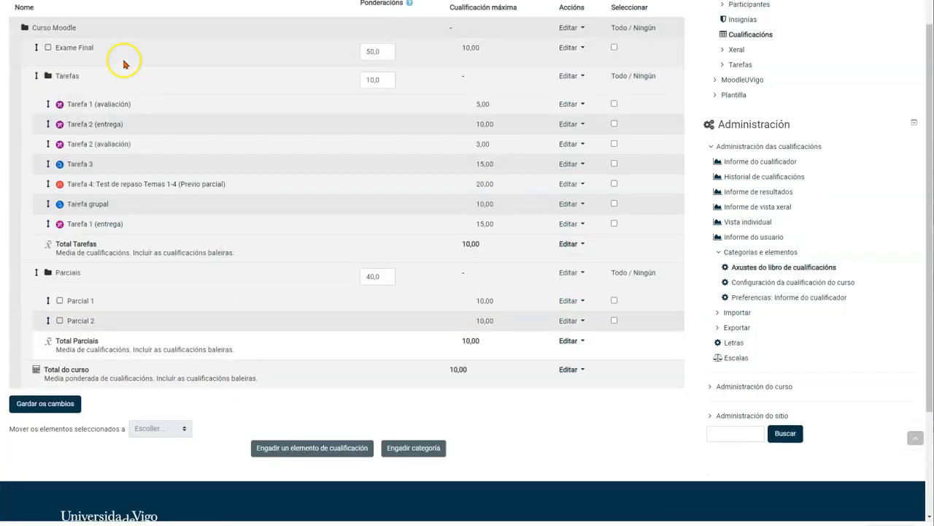
# Examine the Tarefas category and its Total Tarefas row, including the aggregation method
pyautogui.doubleClick(70, 76)
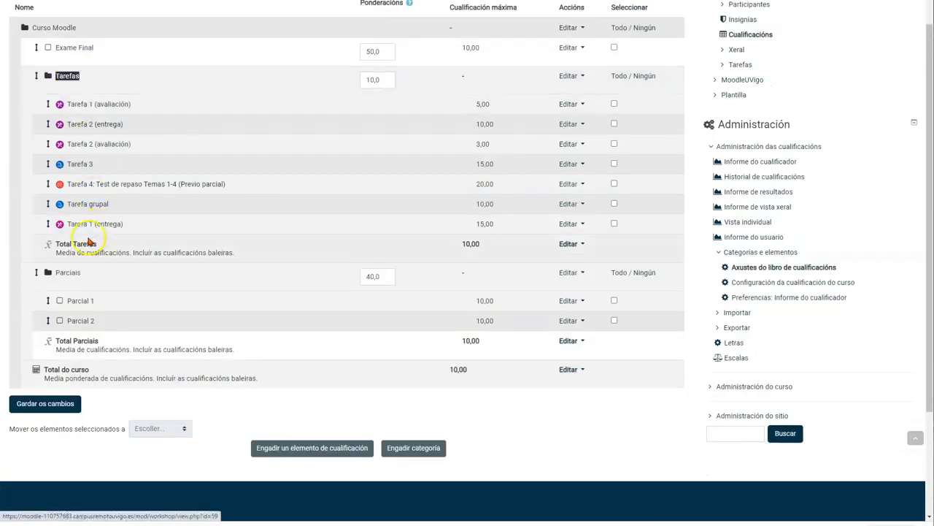
pyautogui.moveTo(56, 243); pyautogui.dragTo(107, 248)
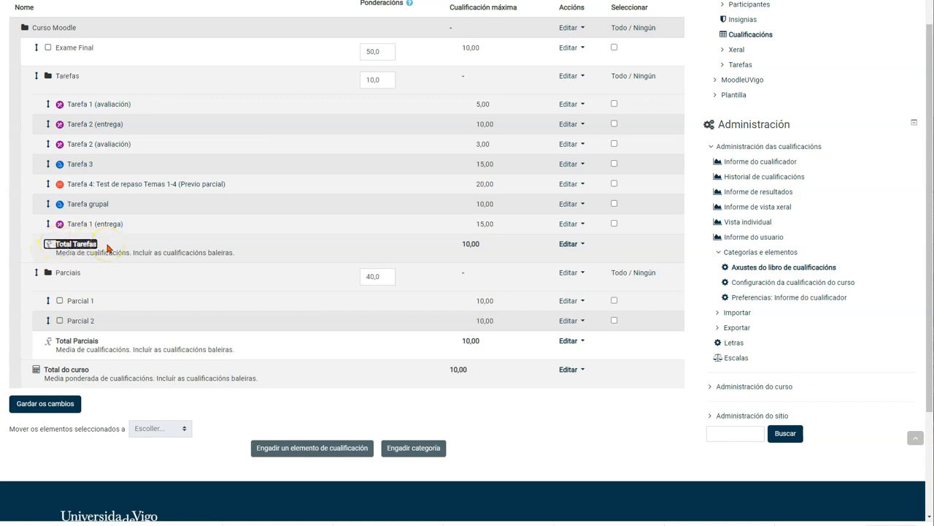
pyautogui.click(131, 249)
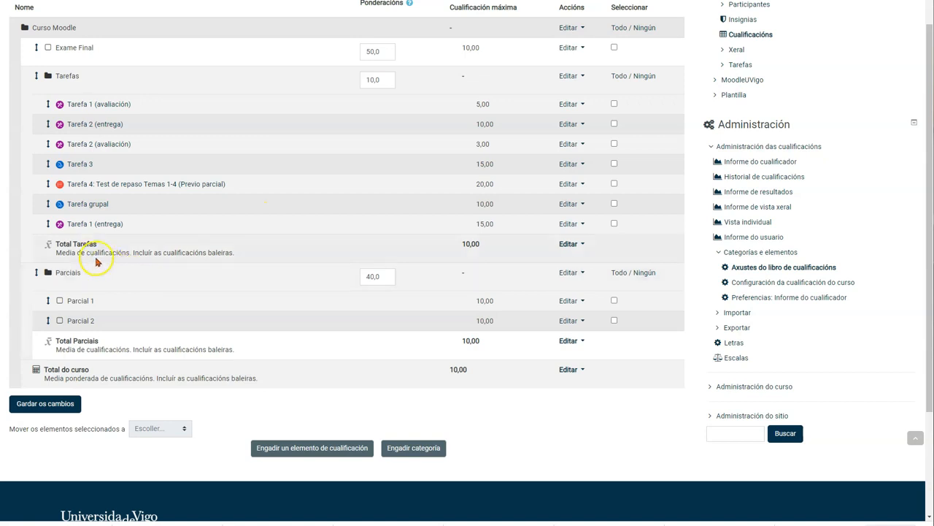
# Open the calculation editor of Total Tarefas and add the ID number T3 to Tarefa 3
pyautogui.click(582, 245)
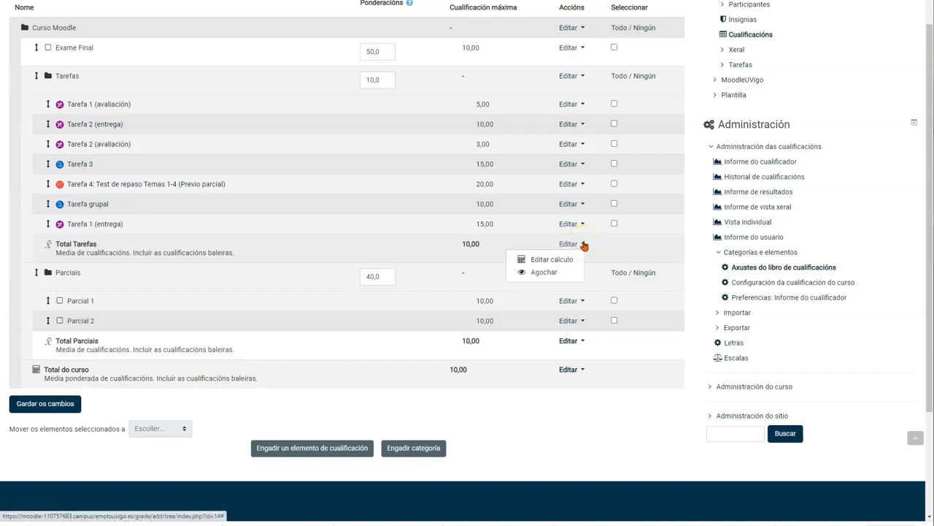
pyautogui.click(555, 259)
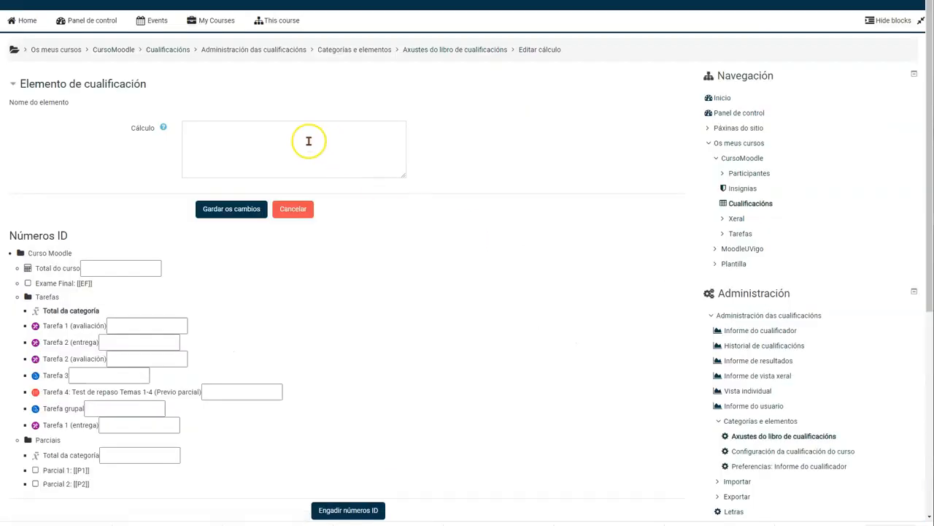
pyautogui.scroll(-1, 309, 139)
pyautogui.scroll(-2, 310, 173)
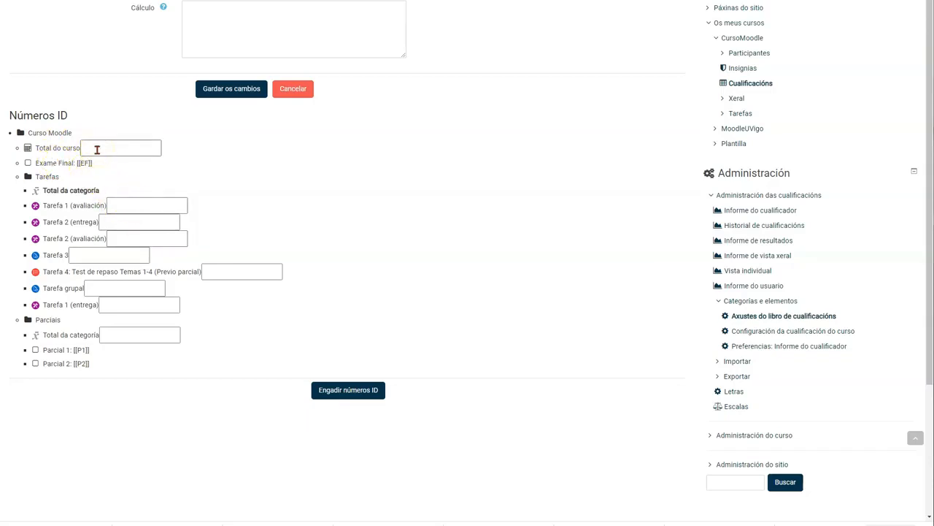
pyautogui.scroll(1, 329, 179)
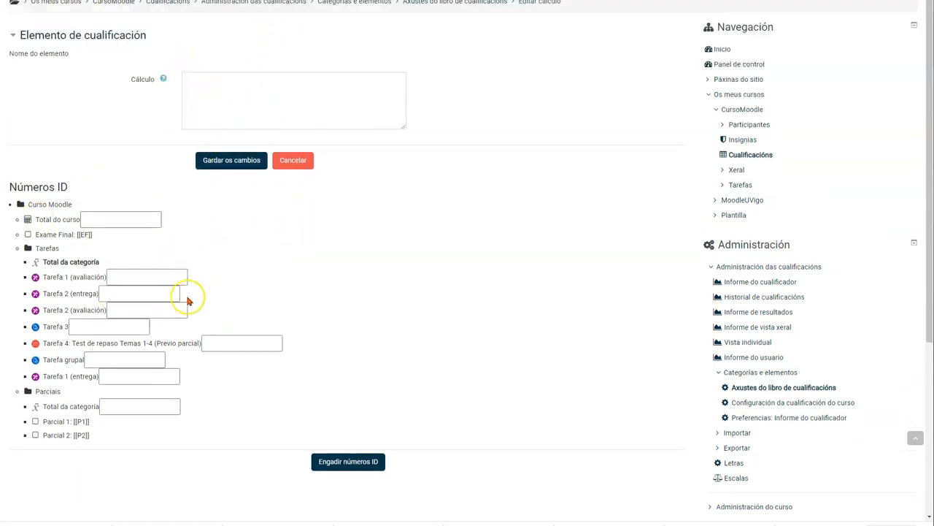
pyautogui.scroll(-1, 187, 299)
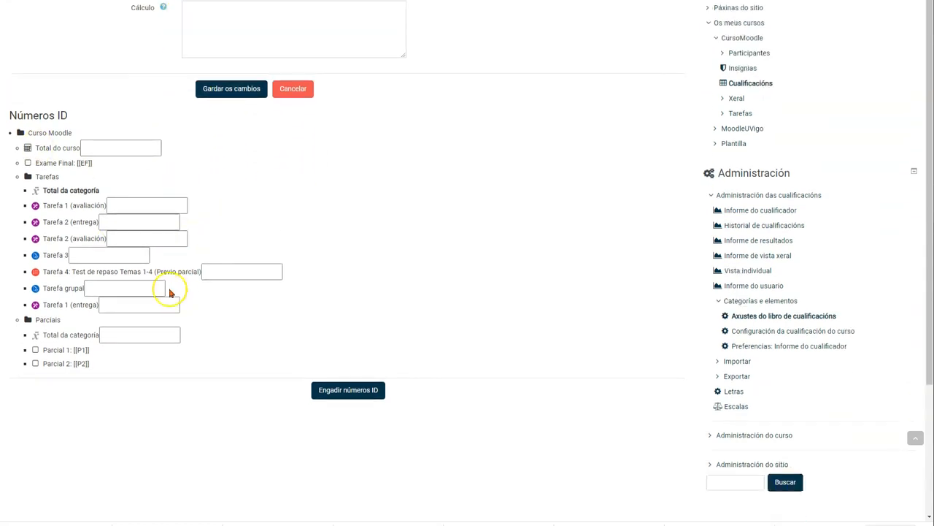
pyautogui.click(93, 258)
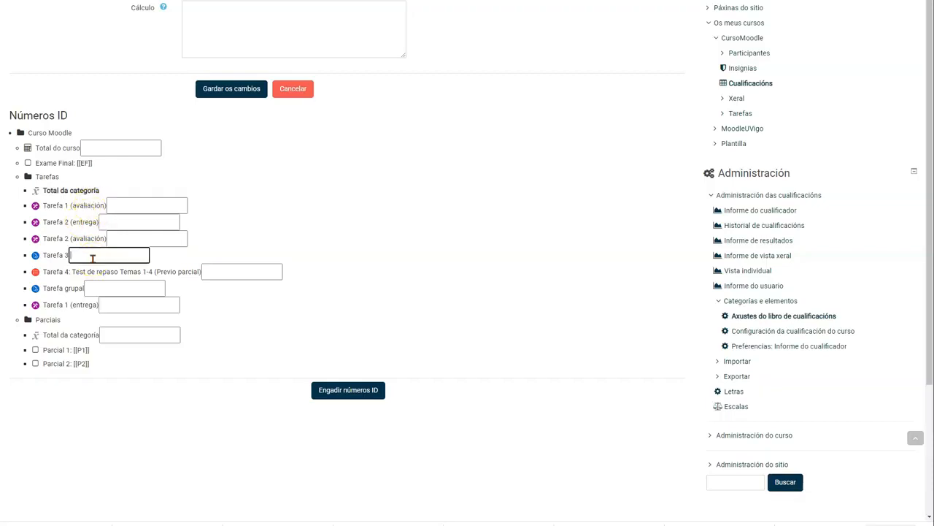
pyautogui.write('T3')
pyautogui.click(352, 394)
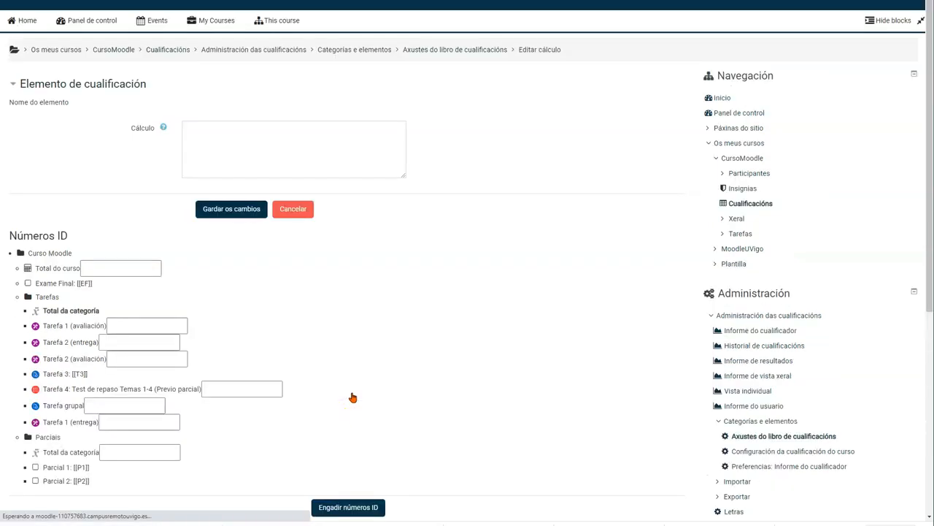
# Check the reference assigned to Tarefa 3 in the list of ID numbers
pyautogui.scroll(-1, 319, 237)
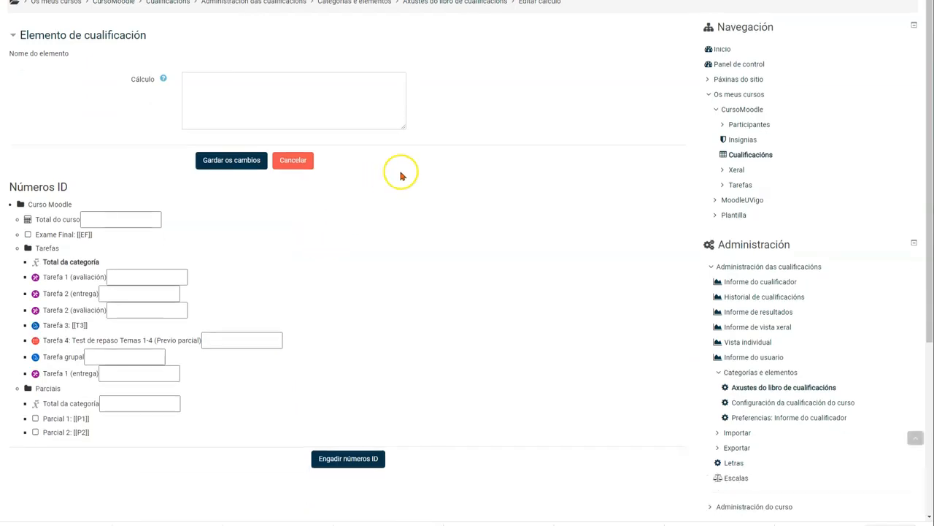
pyautogui.scroll(-1, 401, 171)
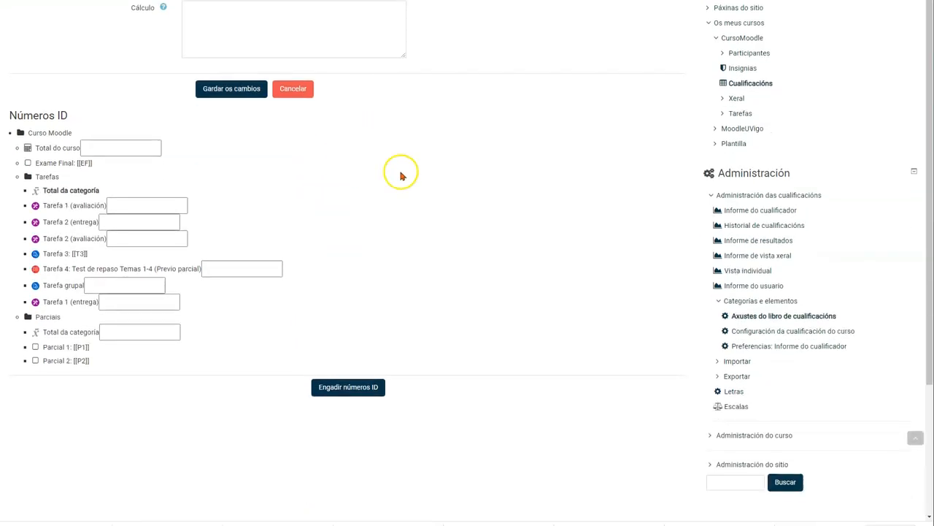
pyautogui.moveTo(72, 253); pyautogui.dragTo(100, 254)
pyautogui.click(100, 254)
pyautogui.click(186, 158)
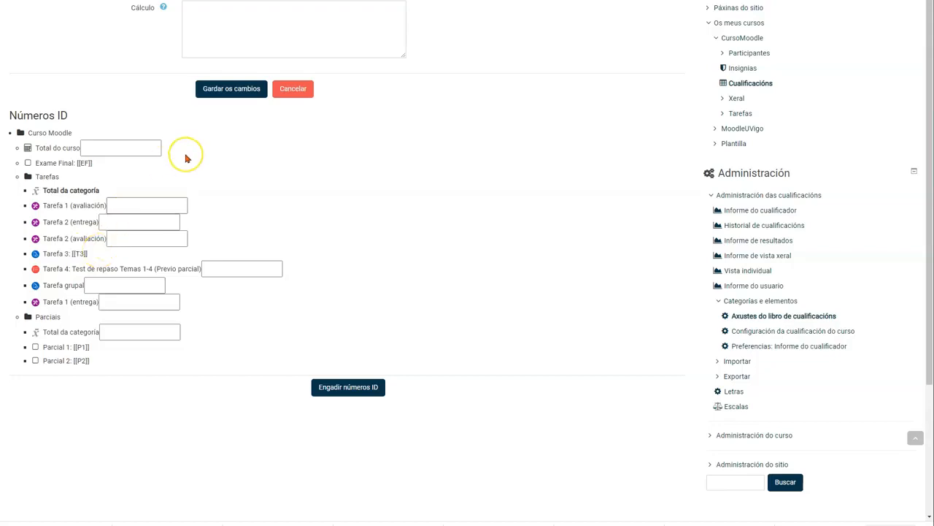
pyautogui.click(187, 154)
pyautogui.click(189, 149)
# Start the calculation with an equals sign, try the operators *, - and +, and delete the operators
pyautogui.scroll(2, 146, 117)
pyautogui.click(212, 82)
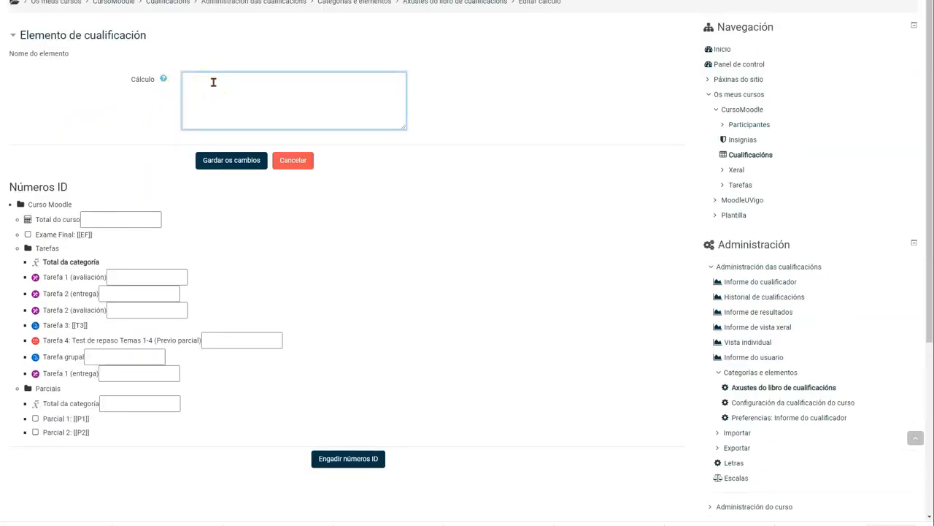
pyautogui.write('=*')
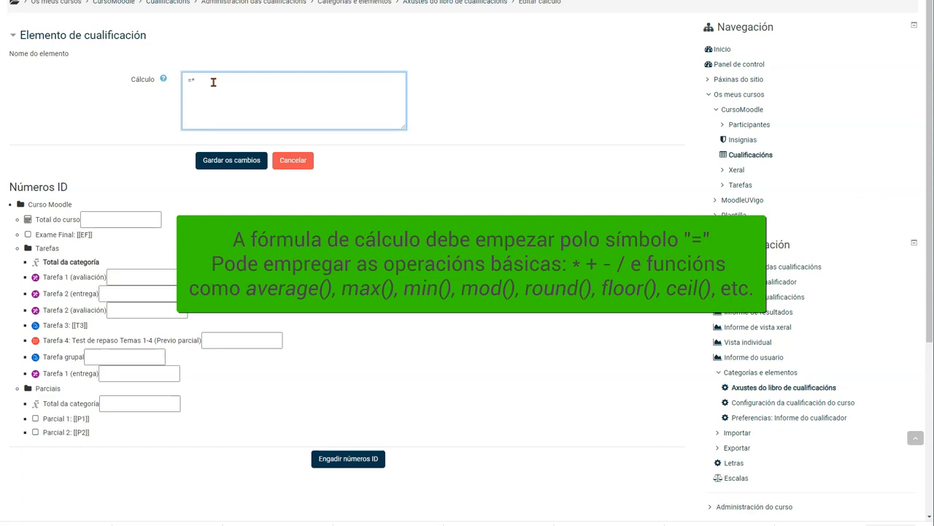
pyautogui.write('-+')
pyautogui.press('BackSpace')
pyautogui.press('BackSpace')
pyautogui.press('BackSpace')
# Try the function names sum, average, max and floor after the equals sign, and delete them
pyautogui.write('sum avrg')
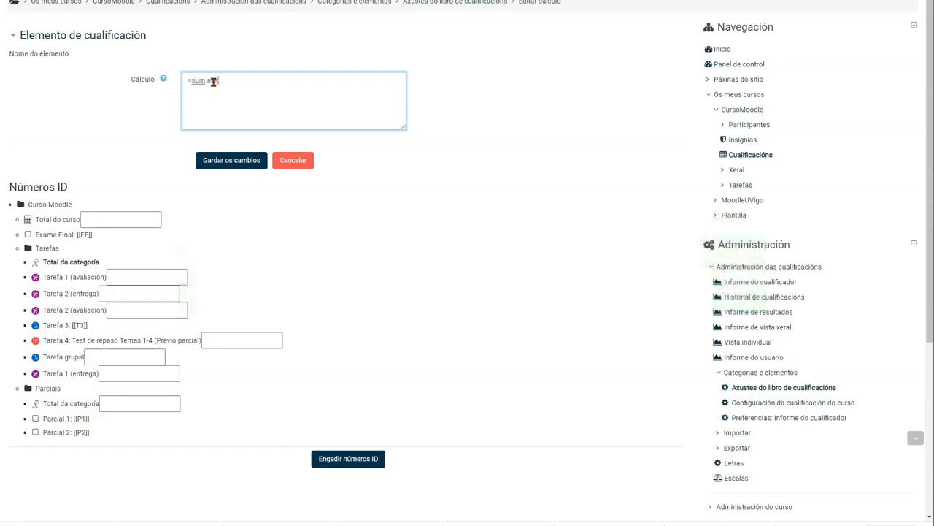
pyautogui.write('age max floor')
pyautogui.press('BackSpace')
pyautogui.press('BackSpace')
pyautogui.press('BackSpace')
pyautogui.press('BackSpace')
pyautogui.press('BackSpace')
pyautogui.press('BackSpace')
pyautogui.press('BackSpace')
pyautogui.press('BackSpace')
pyautogui.press('BackSpace')
pyautogui.press('BackSpace')
pyautogui.press('BackSpace')
pyautogui.press('BackSpace')
pyautogui.press('BackSpace')
pyautogui.press('BackSpace')
pyautogui.press('BackSpace')
pyautogui.press('BackSpace')
pyautogui.press('BackSpace')
pyautogui.press('BackSpace')
pyautogui.press('BackSpace')
# Start an if( function and replace it with the pattern =if(condición; valor se certo; valor se falso)
pyautogui.write('(')
pyautogui.hotkey('alt', 'Tab')
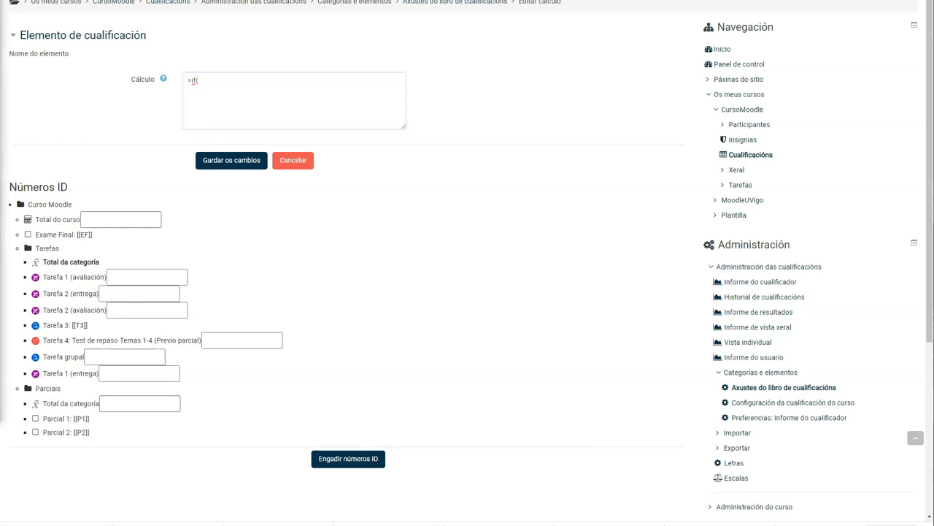
pyautogui.moveTo(242, 82); pyautogui.dragTo(128, 87)
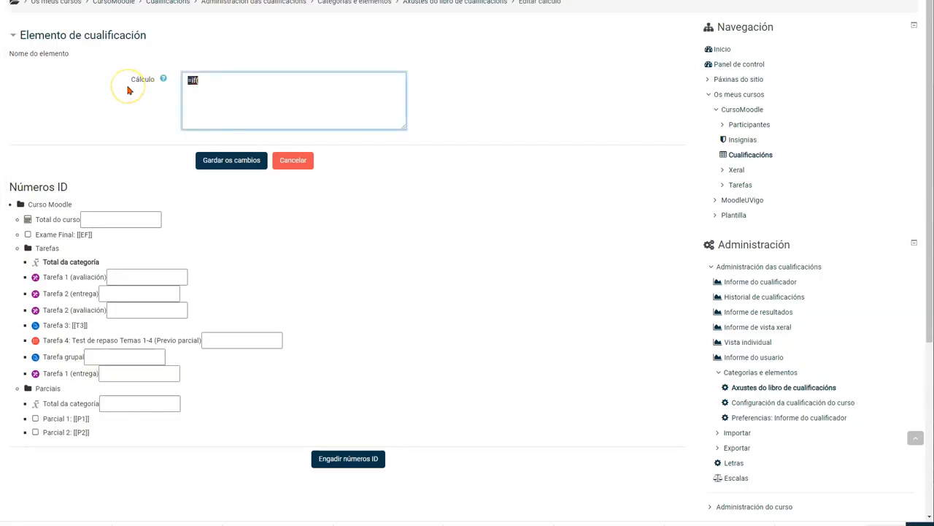
pyautogui.write('if(condición, valor se certo; valor se falso)')
pyautogui.click(184, 79)
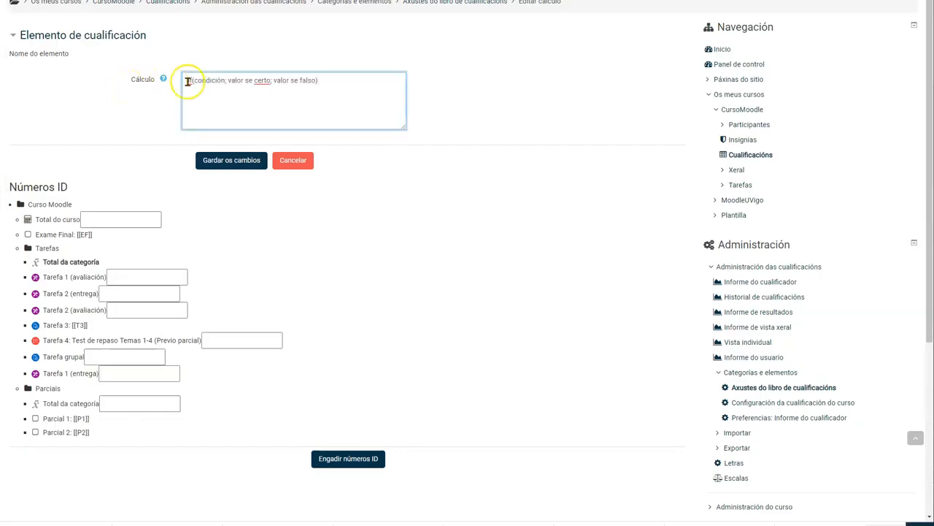
pyautogui.write('=')
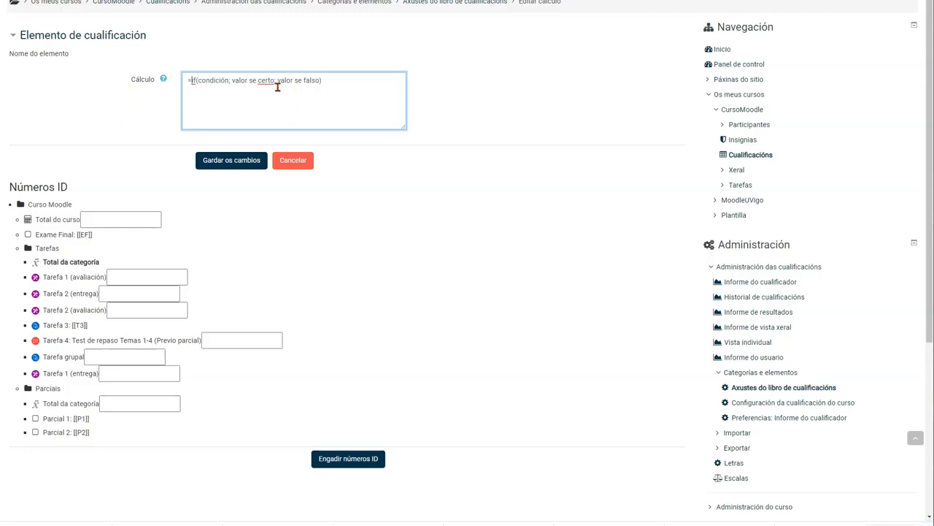
# Replace the calculation with if(AND([[P1]]>=4,5; [[P2]]>=4,5); average([[P1]]; [[P2]]); 0)
pyautogui.scroll(1, 277, 87)
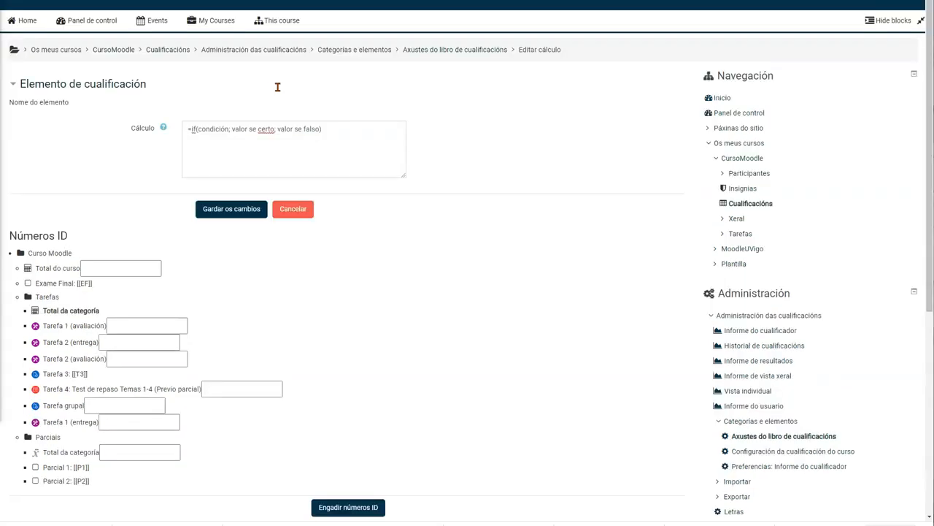
pyautogui.click(342, 130)
pyautogui.moveTo(342, 130); pyautogui.dragTo(164, 129)
pyautogui.press('BackSpace')
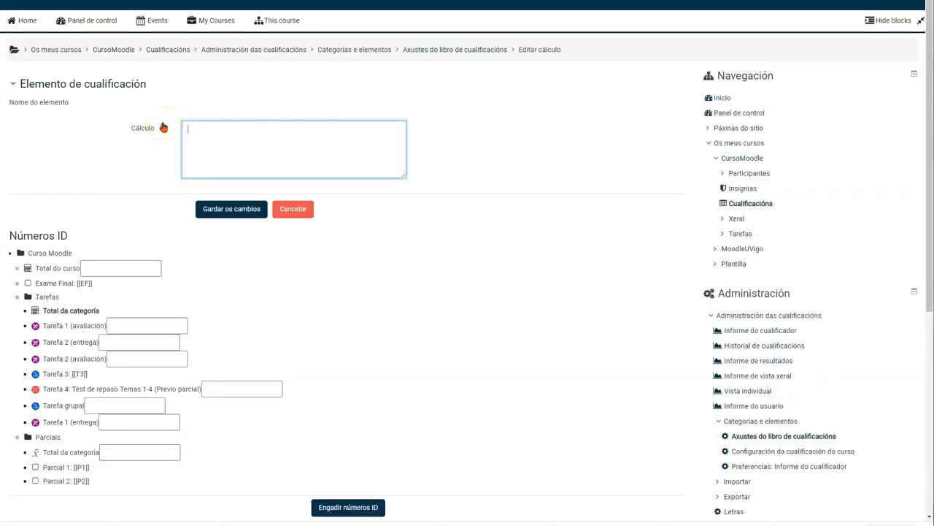
pyautogui.write('if(AND([[P1]]>=4,5; [[P2]]>=4,5); average([[P1]]; [[P2]]); 0)')
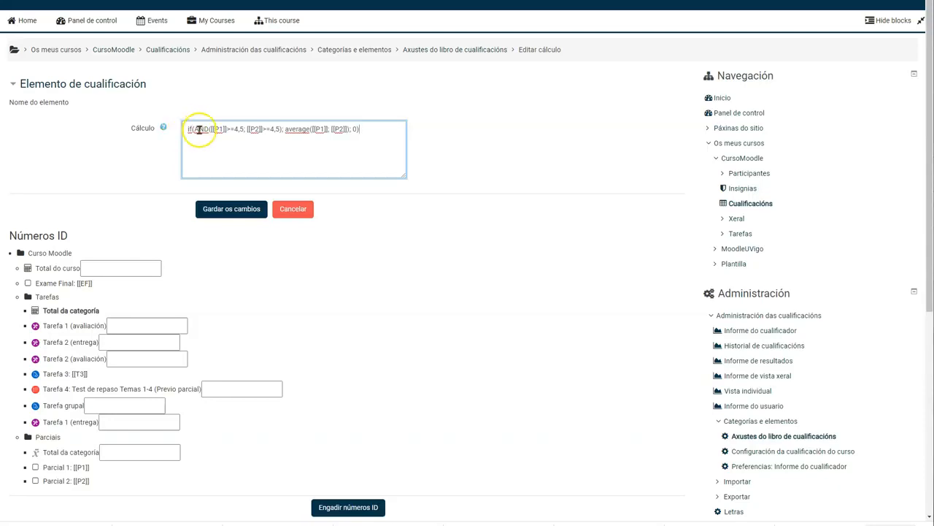
# Review the formula's AND condition, its average result and its value when false
pyautogui.click(193, 130)
pyautogui.moveTo(193, 130); pyautogui.dragTo(281, 131)
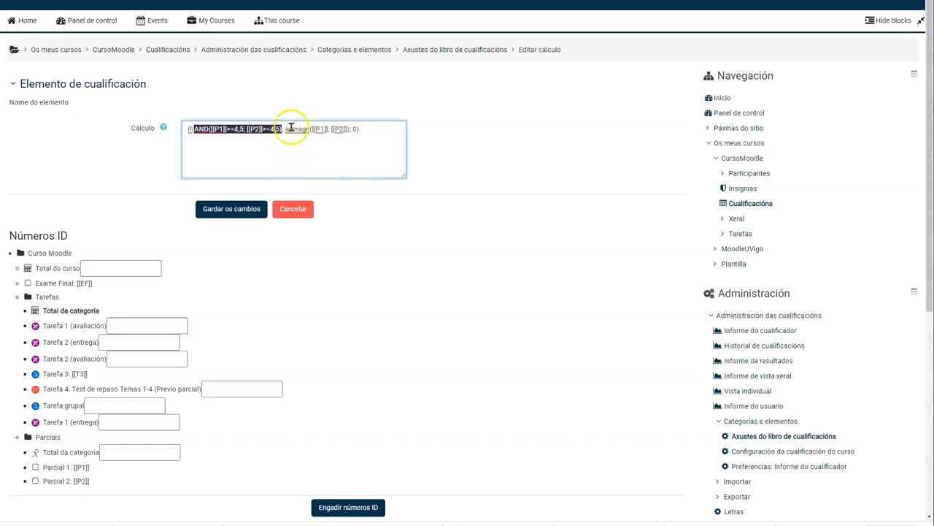
pyautogui.moveTo(285, 129); pyautogui.dragTo(351, 129)
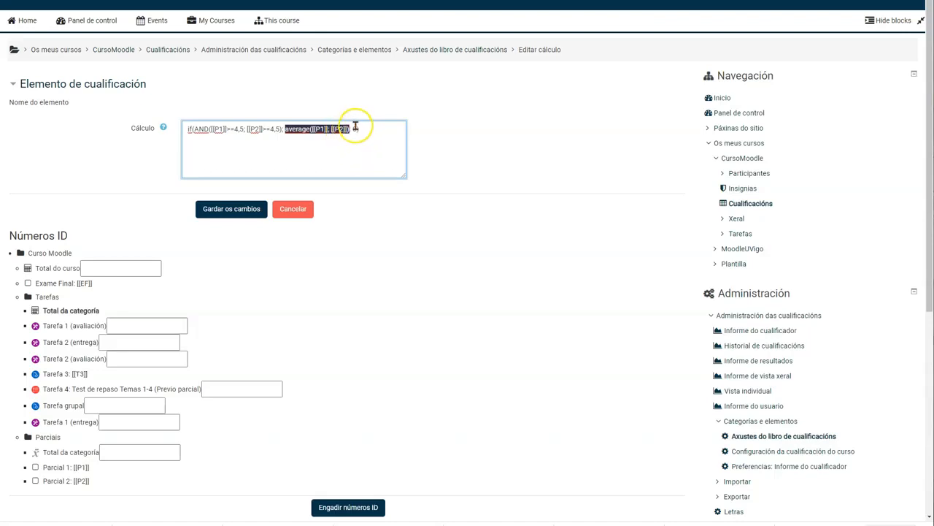
pyautogui.click(356, 128)
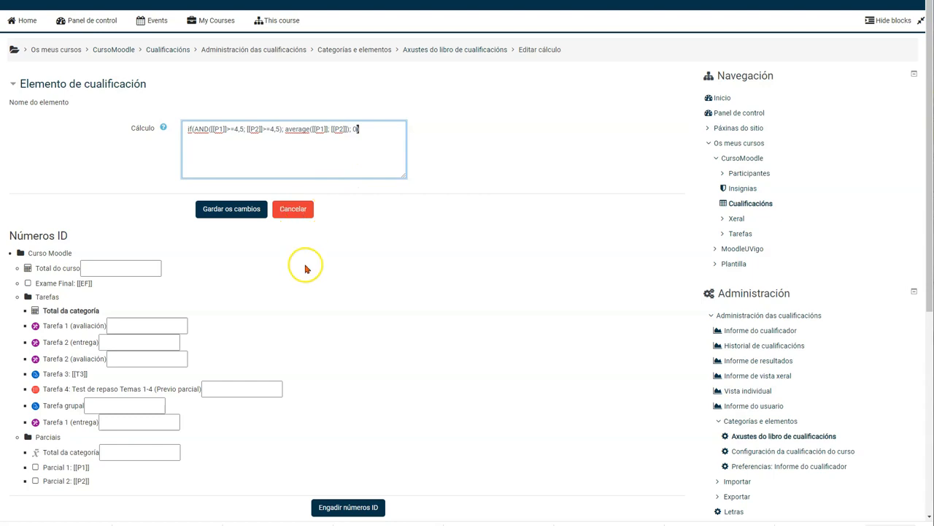
# Try to save the calculation, add an equals sign at the formula's start, and save the changes
pyautogui.scroll(-2, 366, 261)
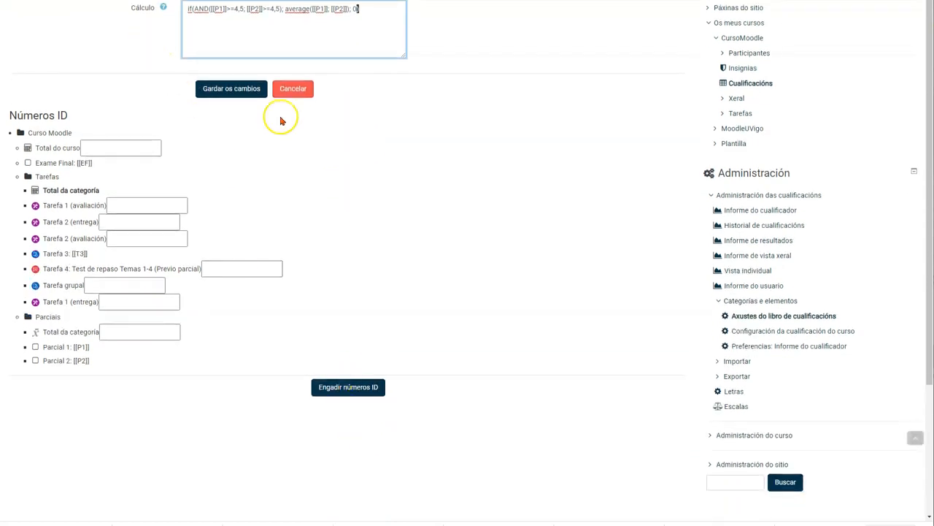
pyautogui.click(247, 89)
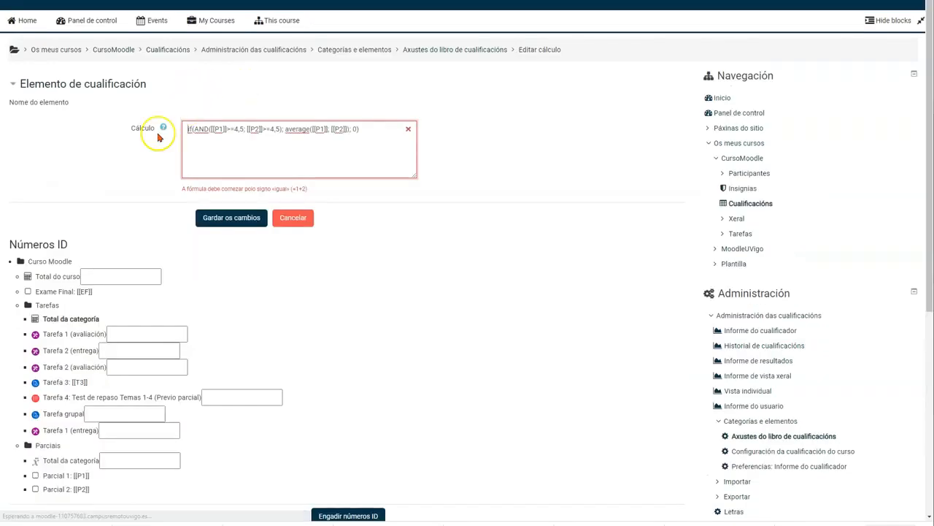
pyautogui.write('=')
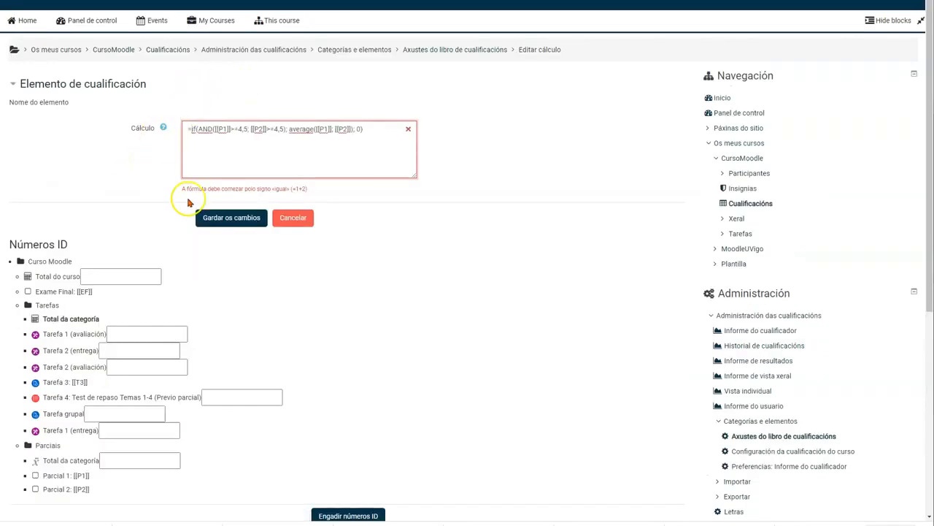
pyautogui.click(222, 223)
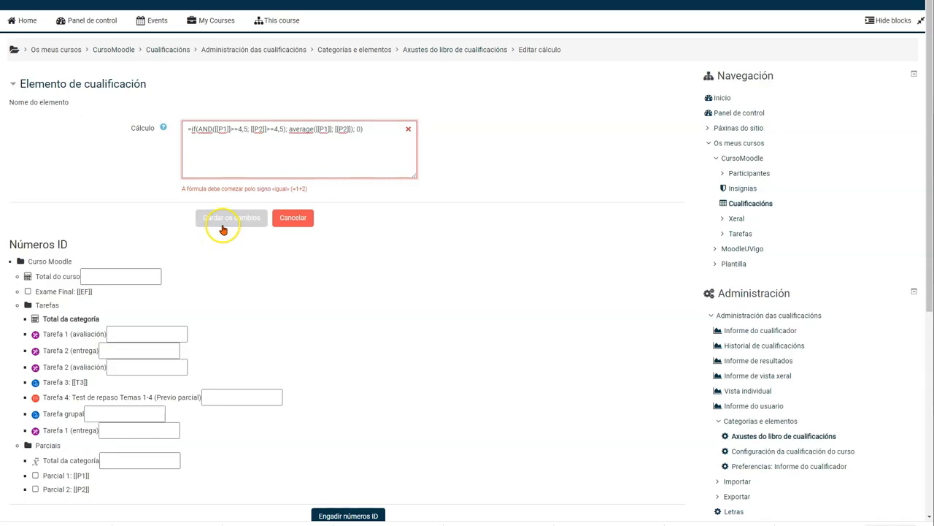
# View the editing options available for Total do curso in the gradebook setup
pyautogui.scroll(-3, 223, 230)
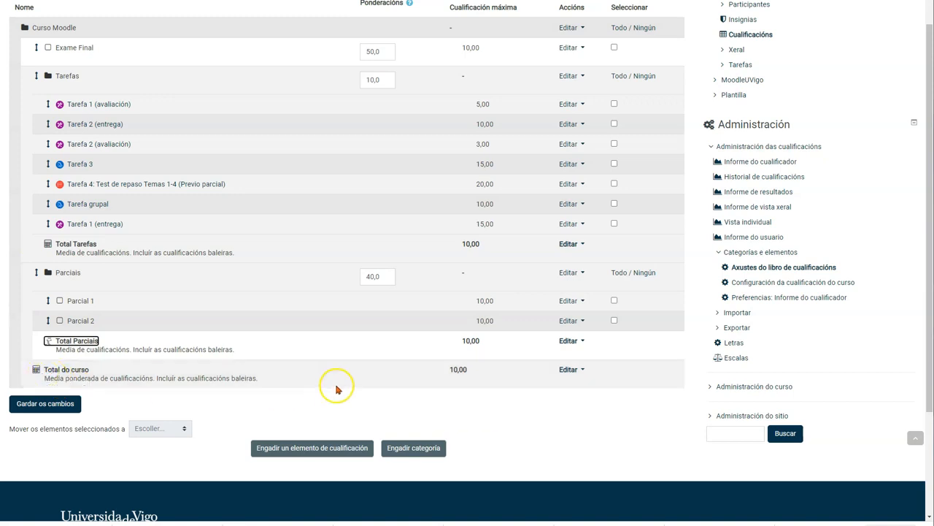
pyautogui.click(571, 369)
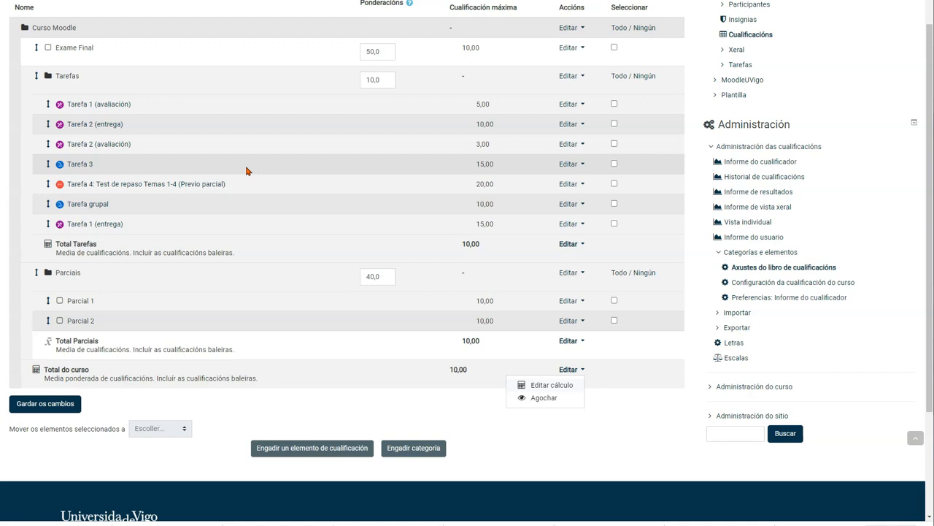
# Open the grader report for the course and examine the participants' grades in the Tarefas items
pyautogui.scroll(2, 246, 170)
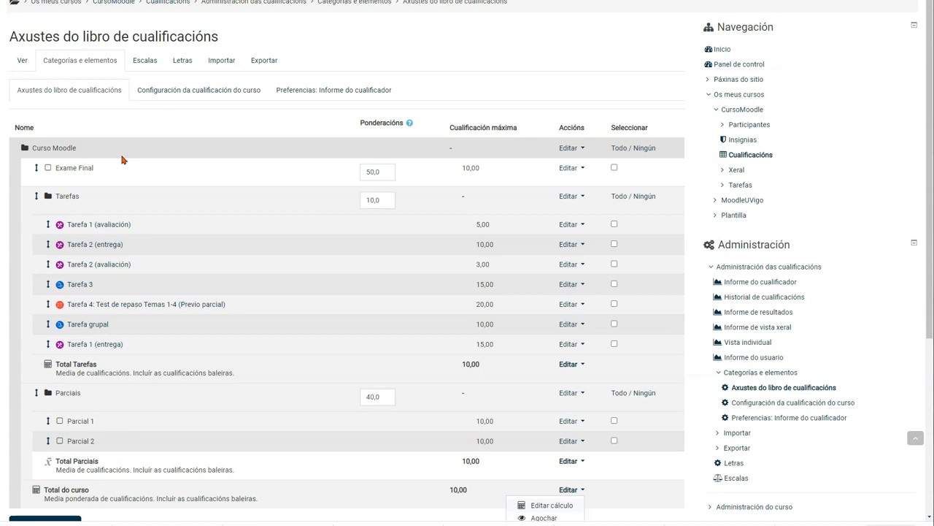
pyautogui.click(22, 62)
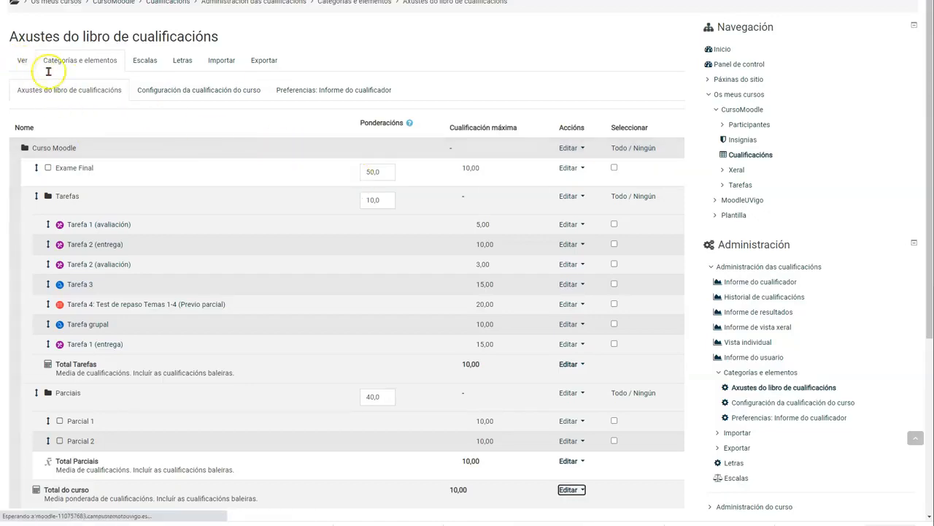
pyautogui.scroll(-2, 336, 179)
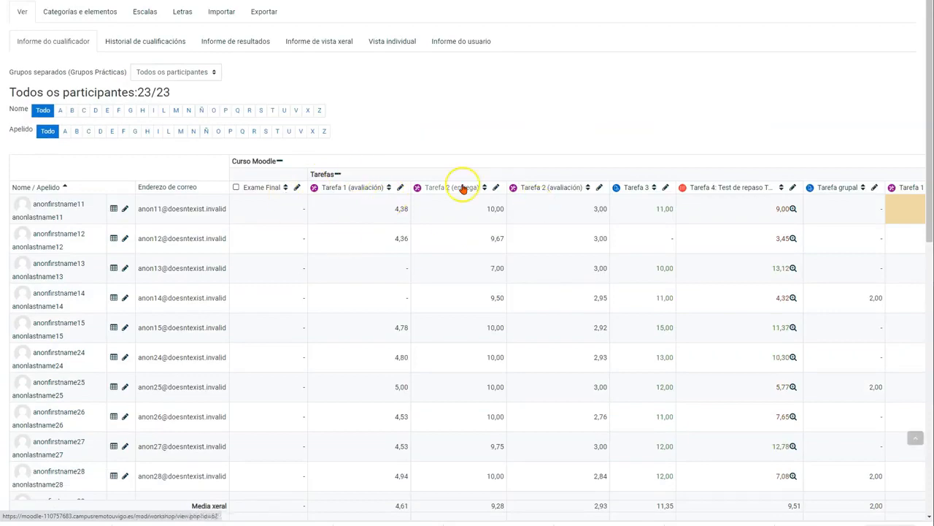
pyautogui.click(328, 270)
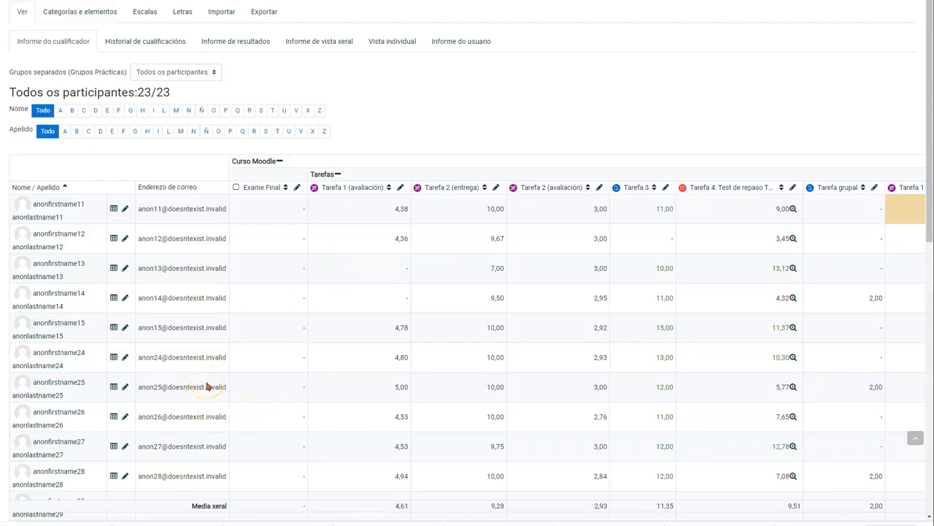
pyautogui.click(98, 503)
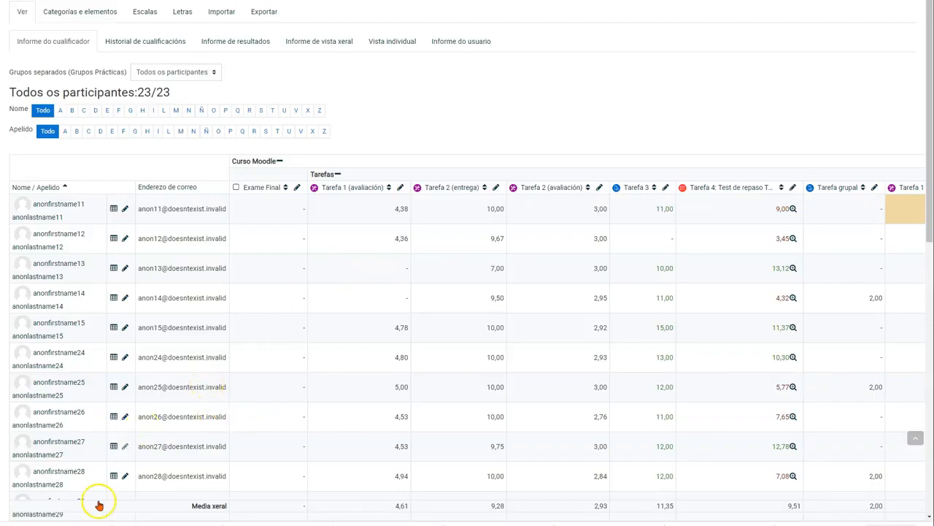